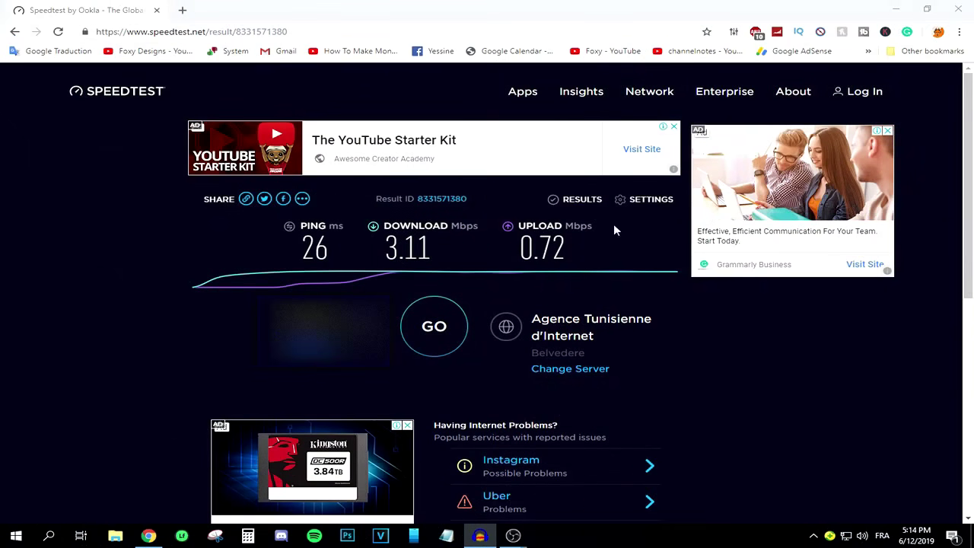
# Return to the Speedtest home page and run a new internet speed test.
pyautogui.click(429, 5)
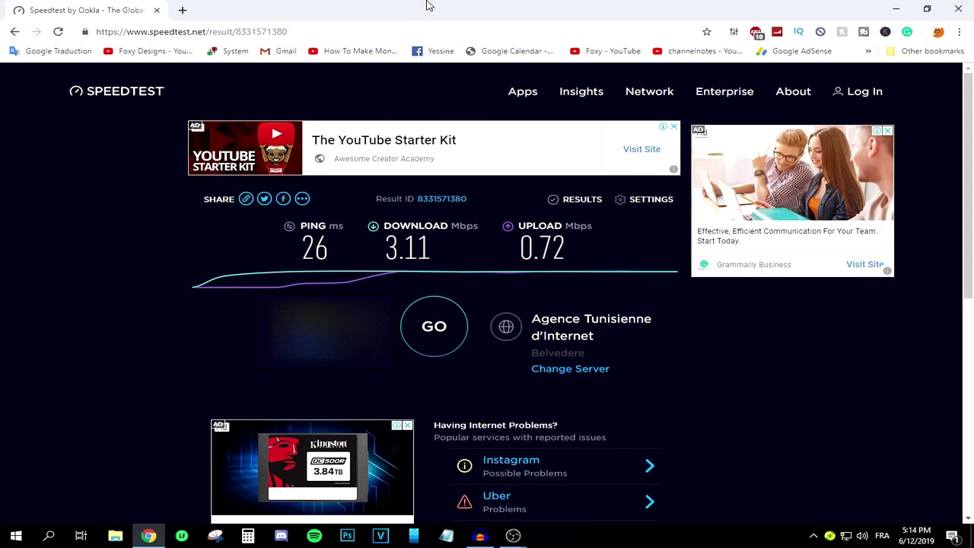
pyautogui.click(140, 91)
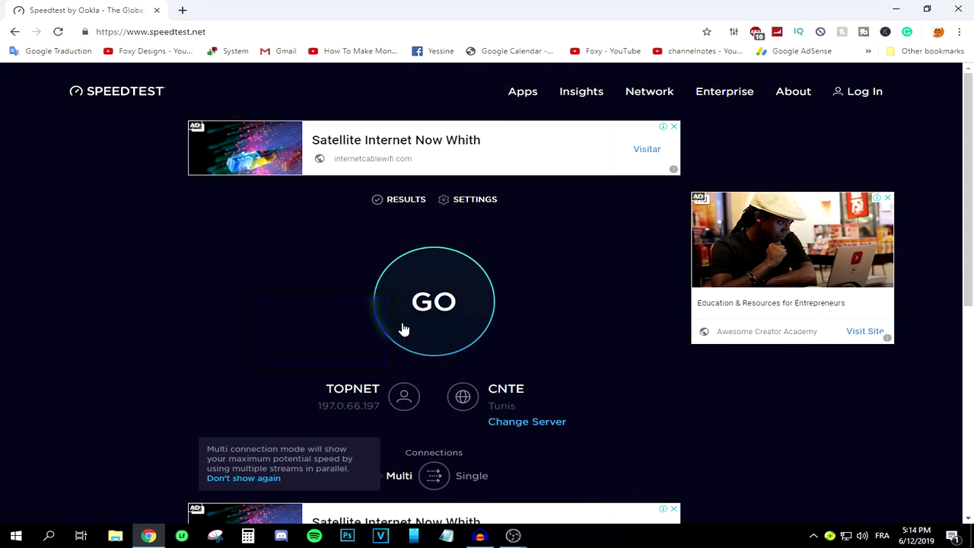
pyautogui.click(422, 302)
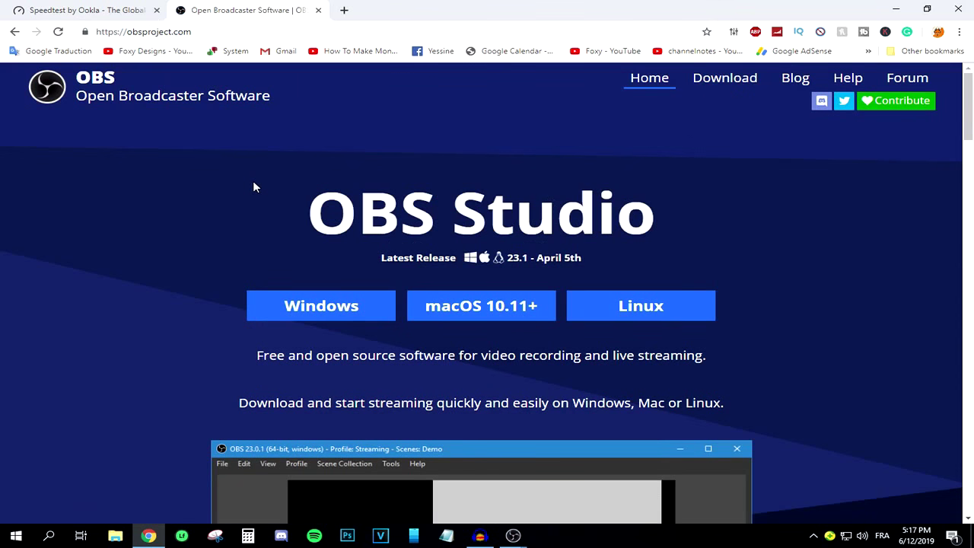
# Look over the obsproject.com home page, switch to the OBS Studio window and reposition it over the page.
pyautogui.click(220, 32)
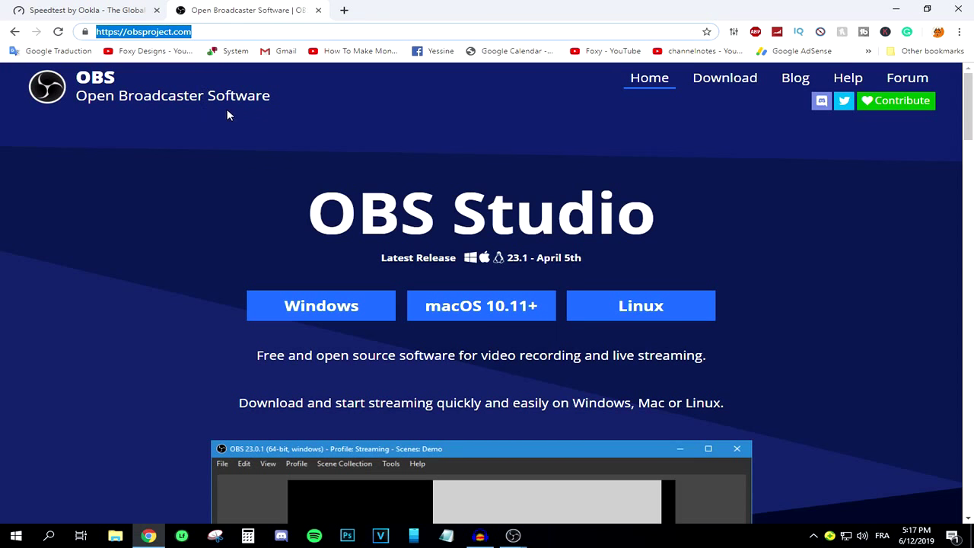
pyautogui.scroll(-9, 274, 259)
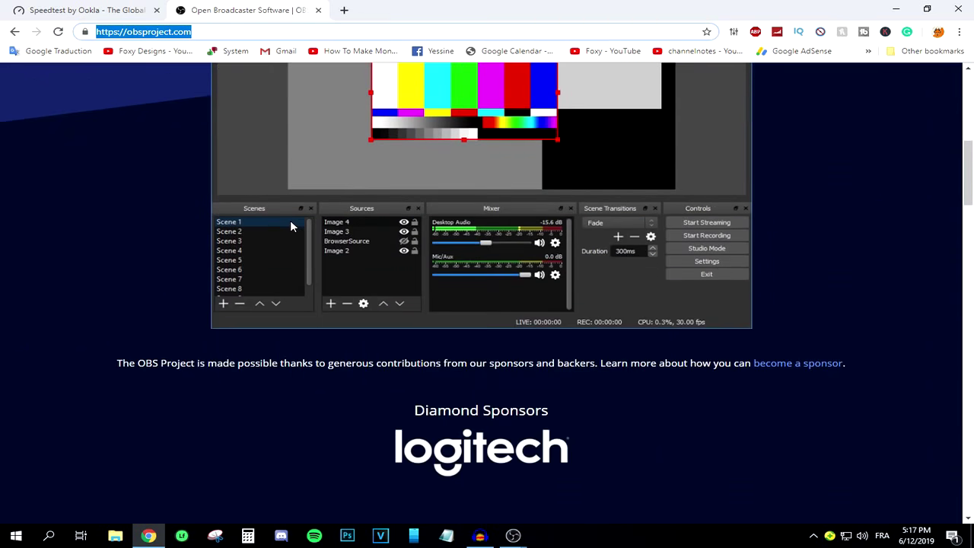
pyautogui.scroll(10, 290, 226)
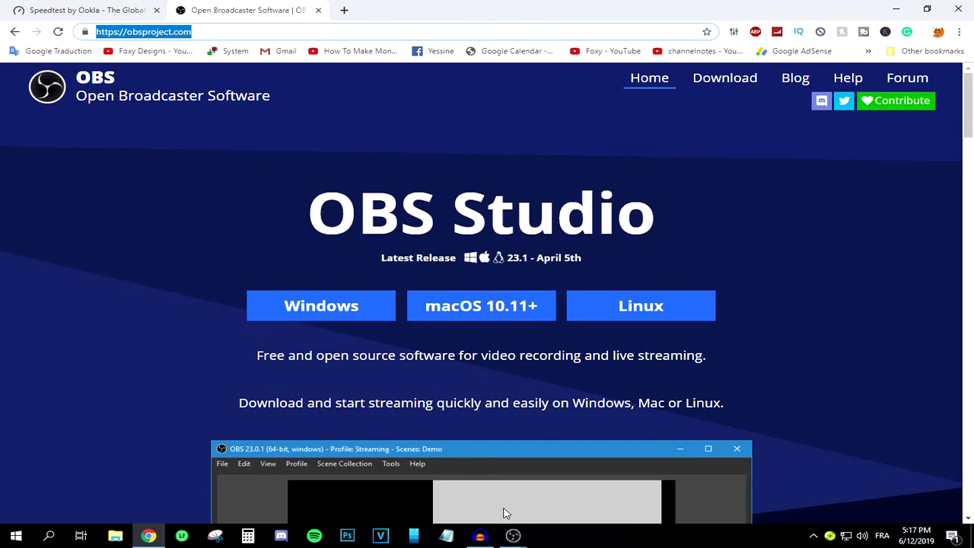
pyautogui.click(513, 536)
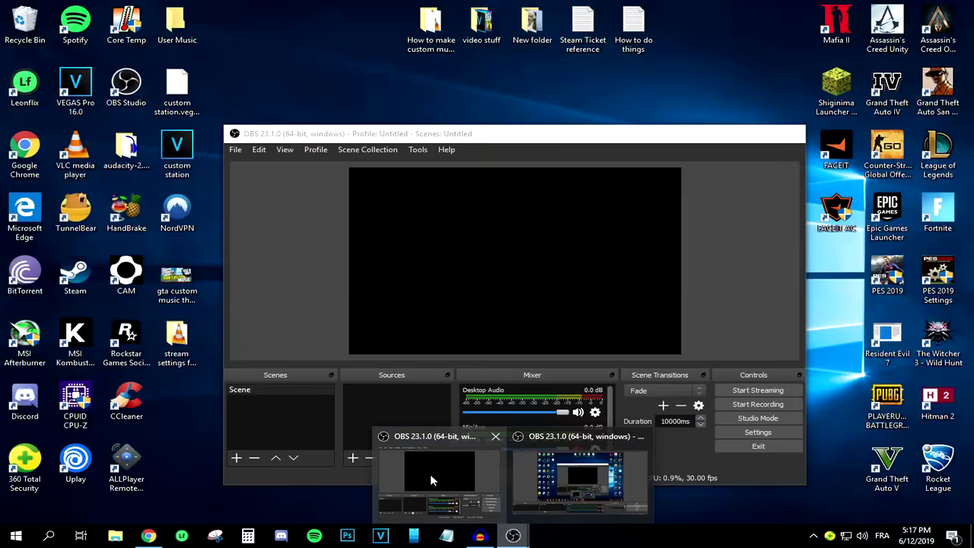
pyautogui.click(430, 473)
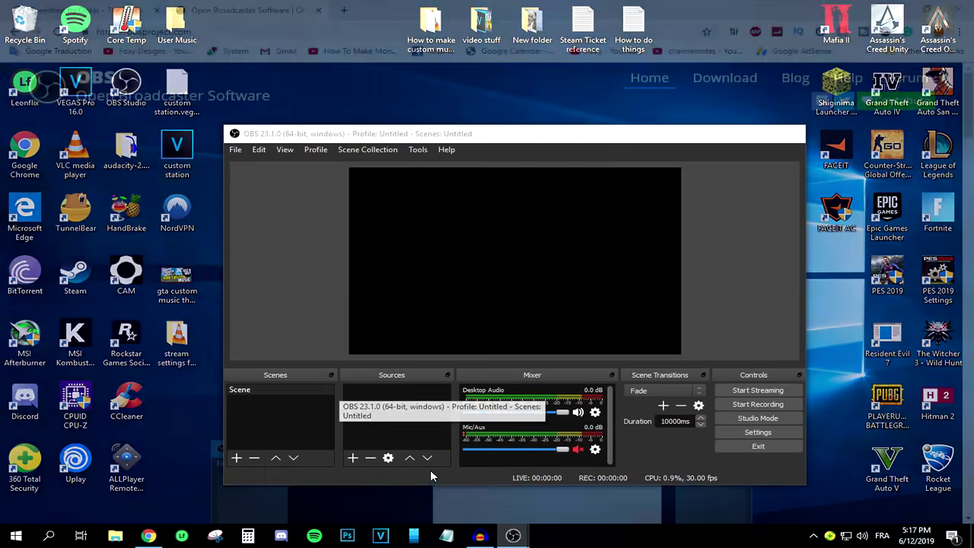
pyautogui.moveTo(452, 134); pyautogui.dragTo(426, 107)
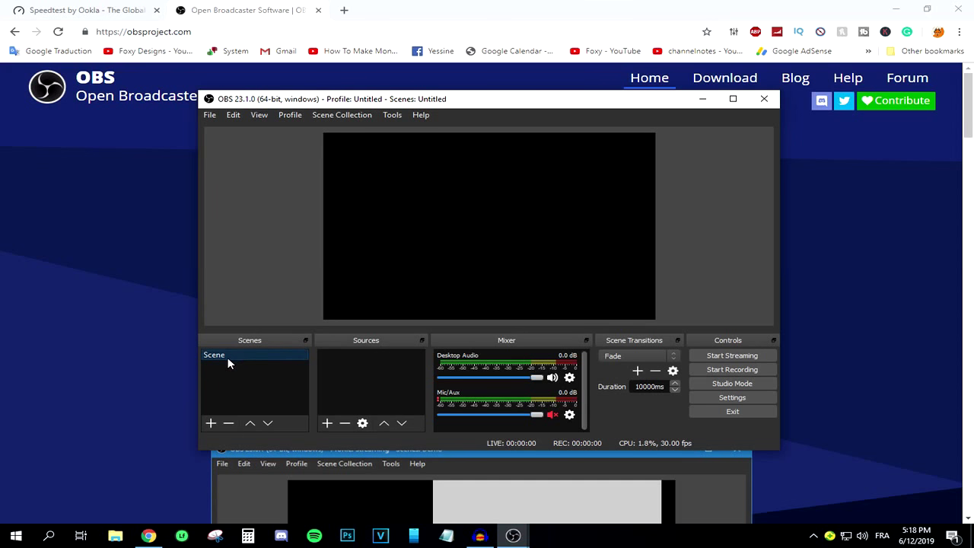
# Add a second scene named Scene 2 and reselect the original scene.
pyautogui.click(210, 423)
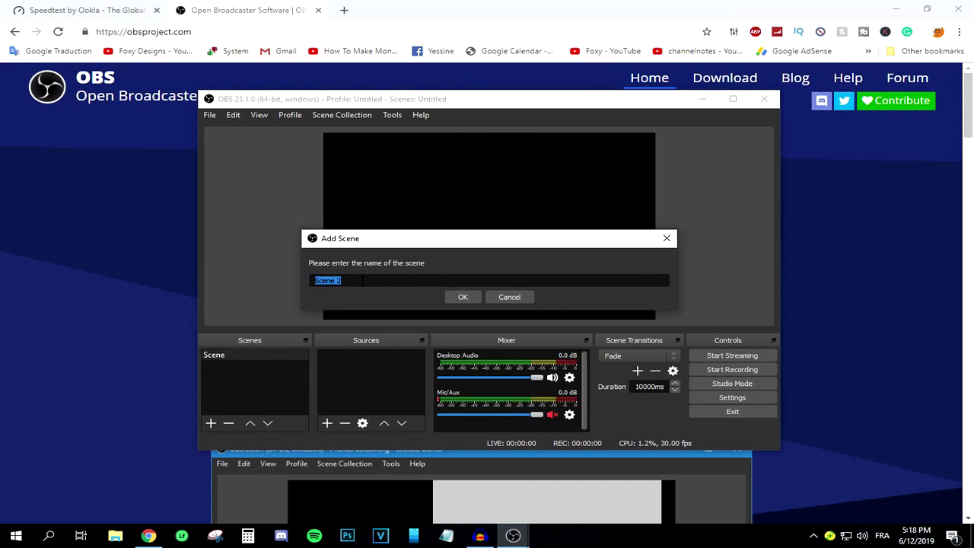
pyautogui.click(451, 298)
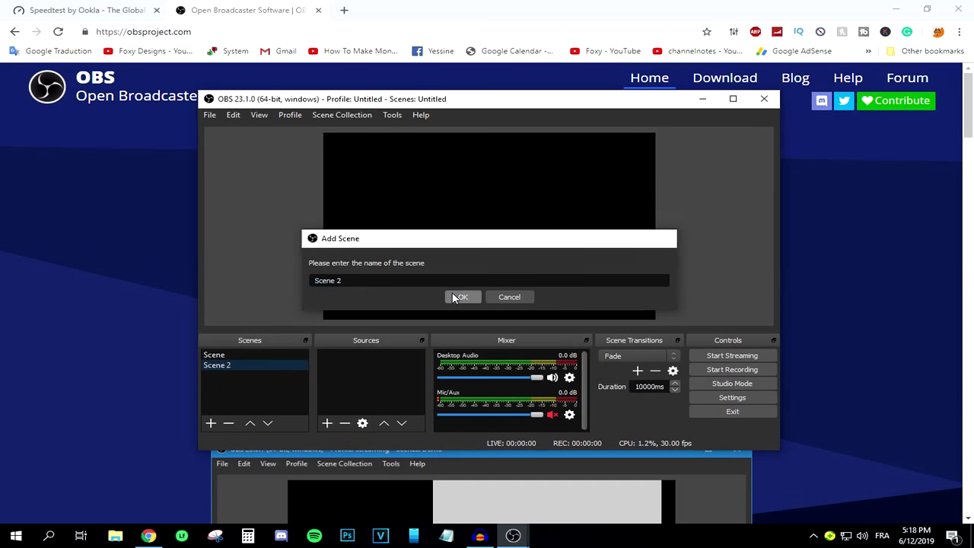
pyautogui.click(228, 359)
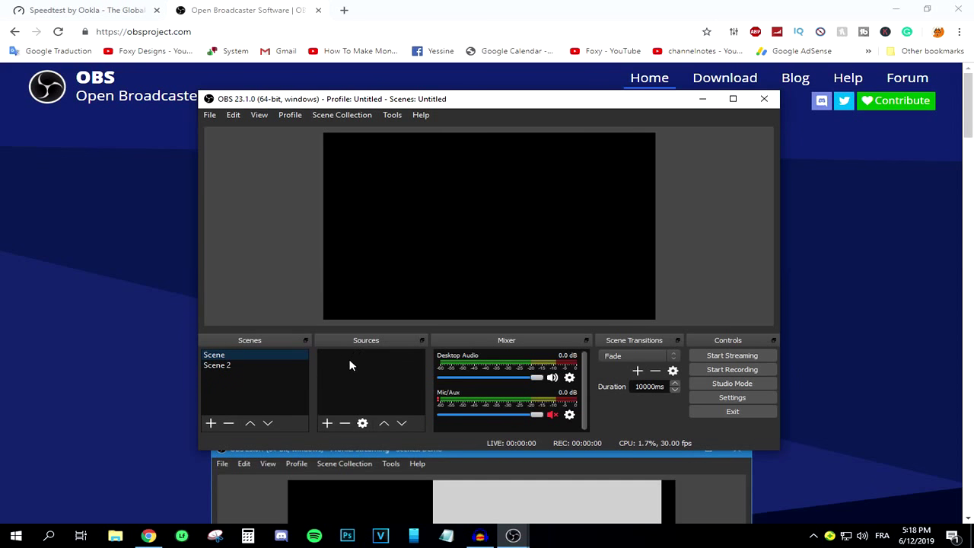
# Add a new Display Capture source named Mon1 to the scene, capturing Display 1 at 1440x900.
pyautogui.click(327, 423)
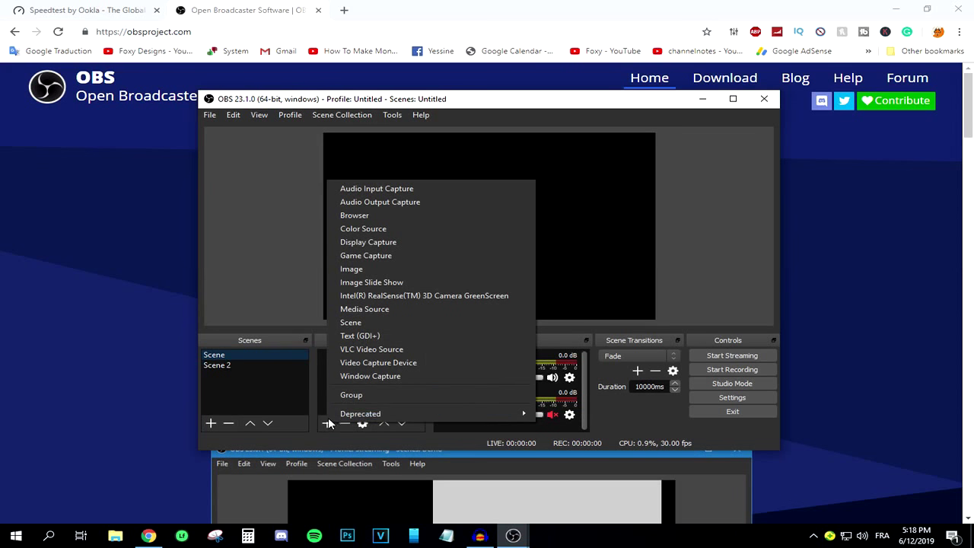
pyautogui.click(386, 244)
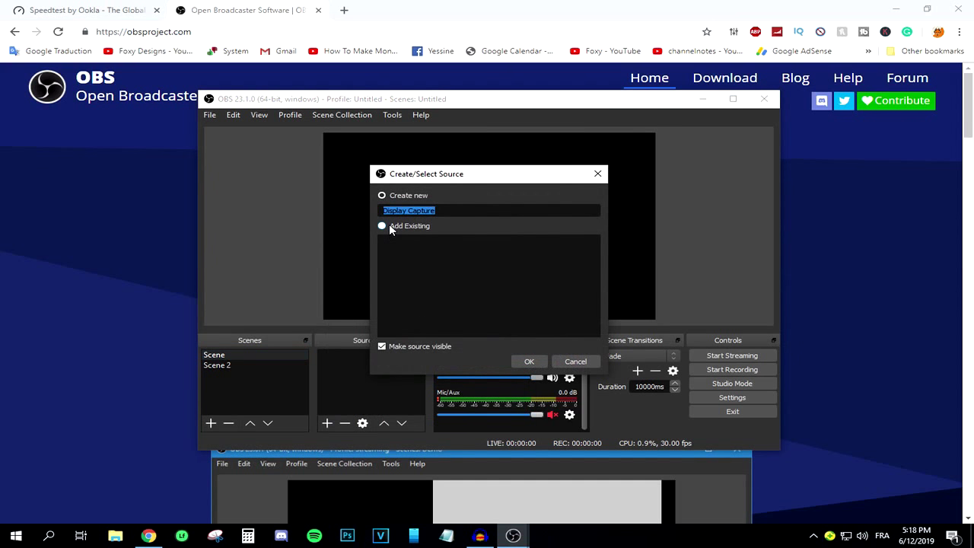
pyautogui.write('Mon1')
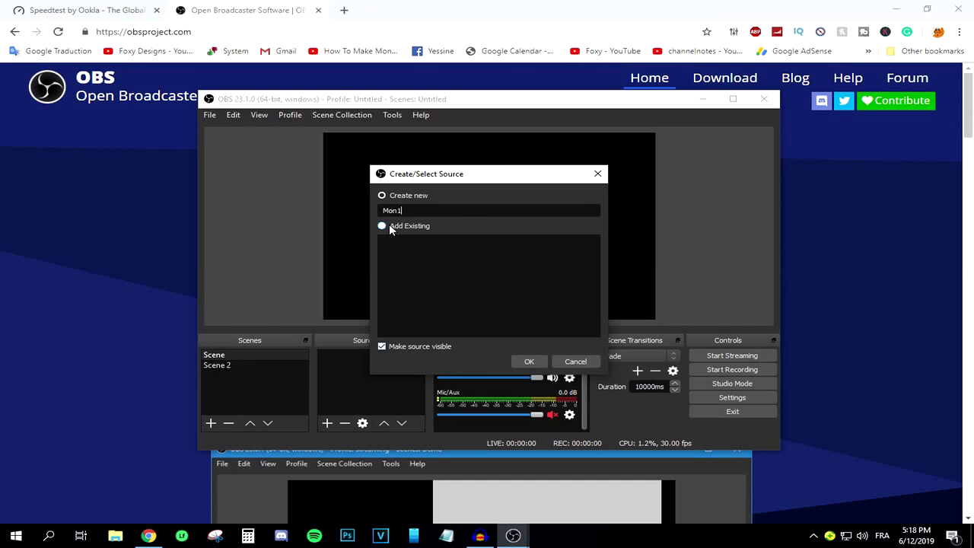
pyautogui.click(530, 362)
pyautogui.moveTo(414, 97); pyautogui.dragTo(381, 102)
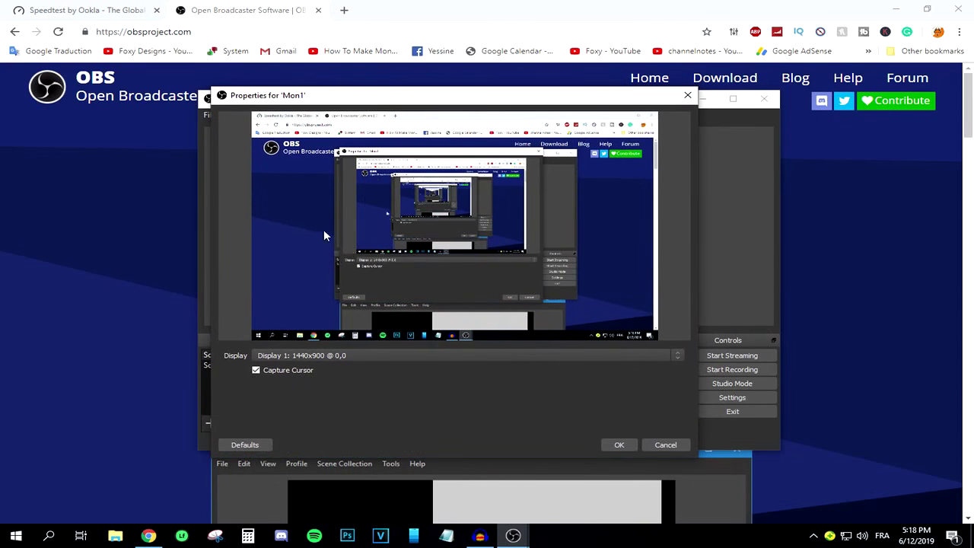
pyautogui.click(335, 355)
pyautogui.click(316, 355)
pyautogui.click(621, 446)
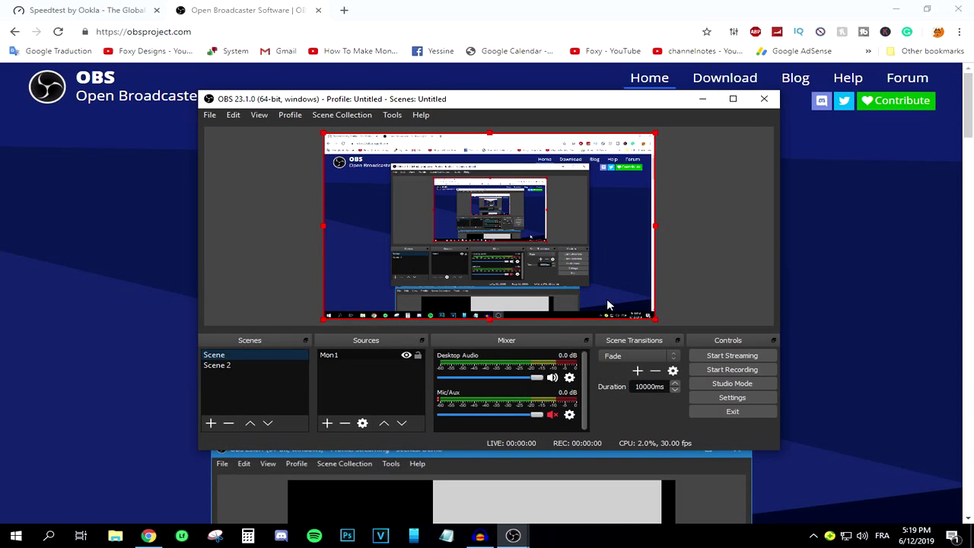
# Open the general settings, try the Default theme and set the theme back to Dark.
pyautogui.click(727, 398)
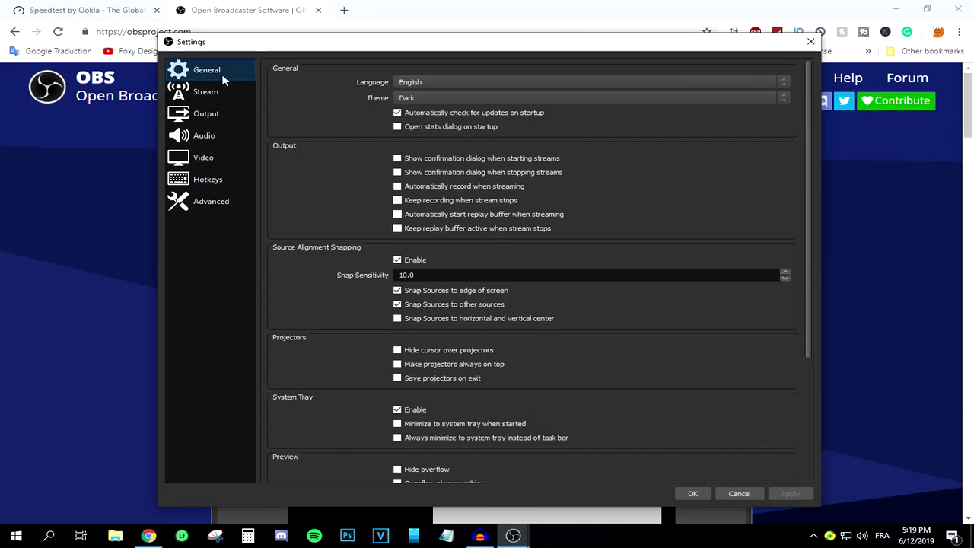
pyautogui.click(414, 98)
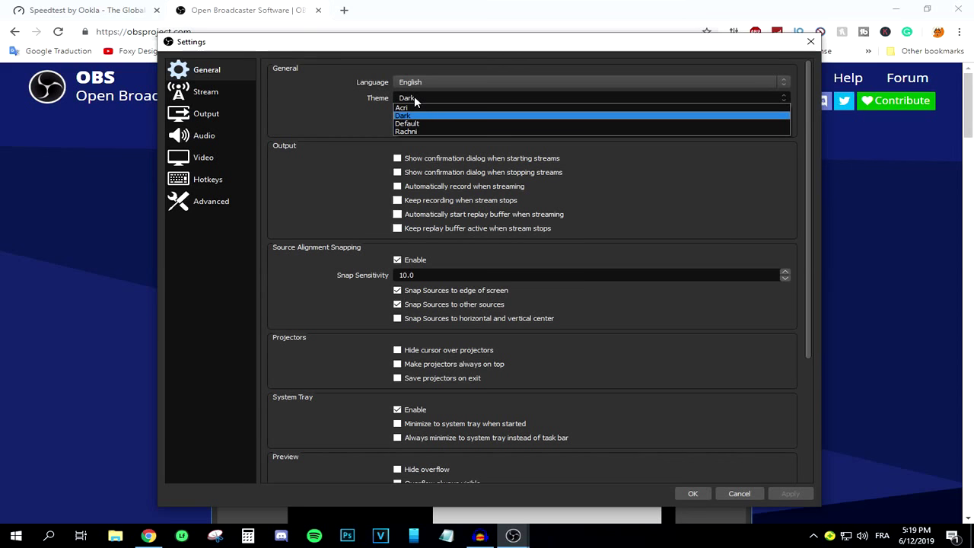
pyautogui.click(406, 123)
pyautogui.press('Up')
pyautogui.click(415, 99)
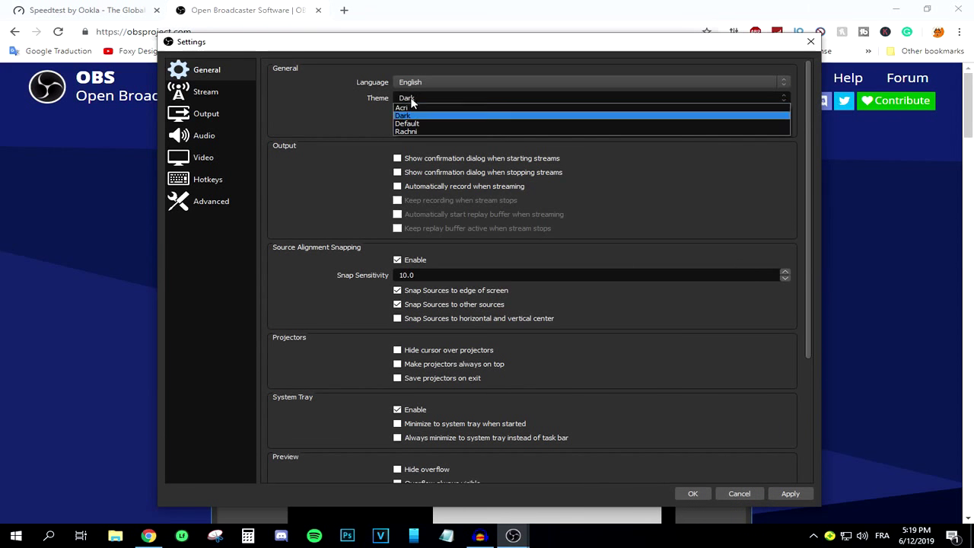
pyautogui.click(415, 107)
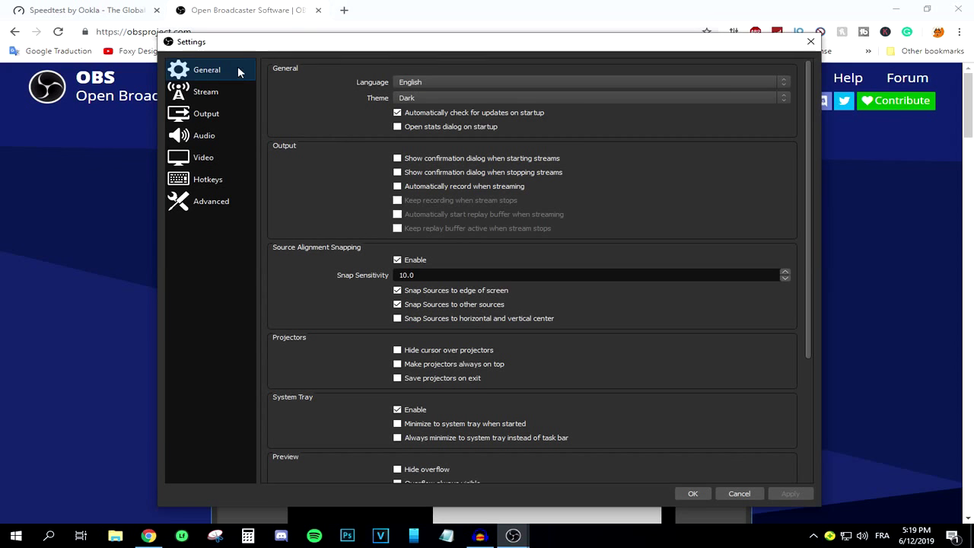
# In the stream settings, choose Twitch as the service and keep EU: Marseille, FR as the server.
pyautogui.click(195, 91)
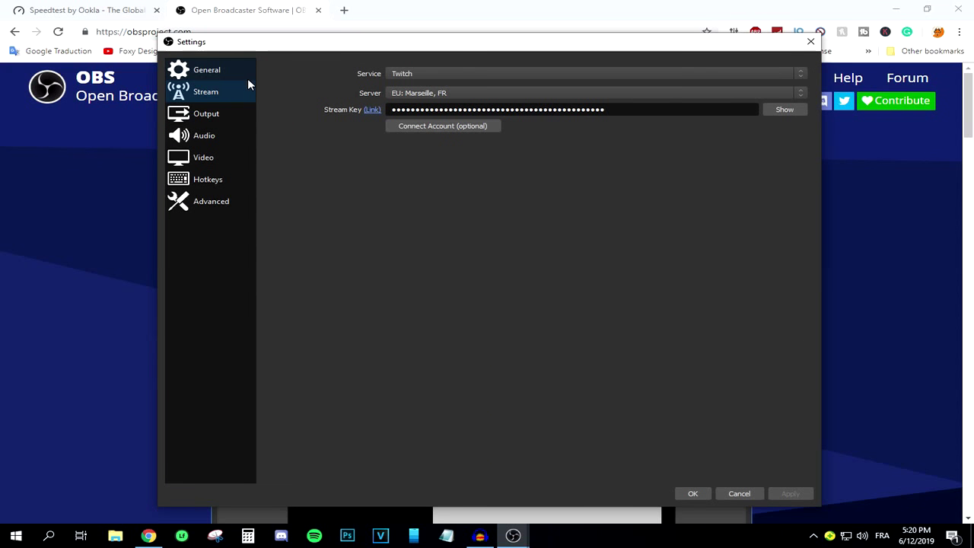
pyautogui.click(455, 73)
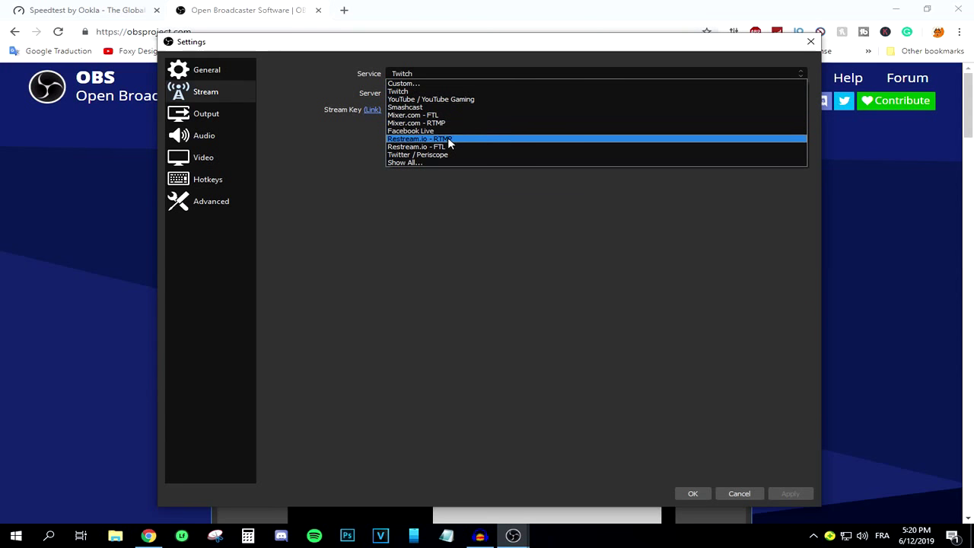
pyautogui.click(440, 92)
pyautogui.click(441, 94)
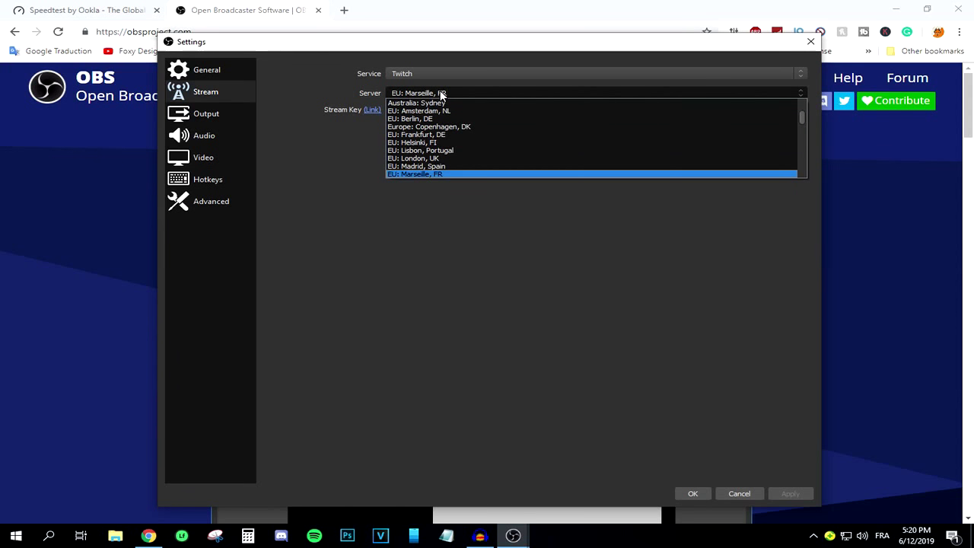
pyautogui.click(441, 94)
# Search Google for tunisia in a new browser tab and open the country's map.
pyautogui.click(343, 10)
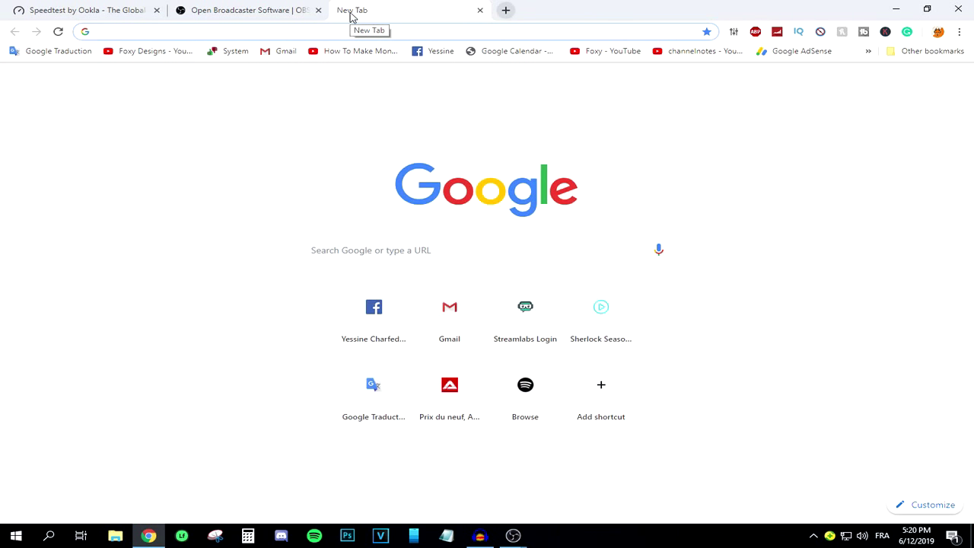
pyautogui.write('tunisia')
pyautogui.press('Return')
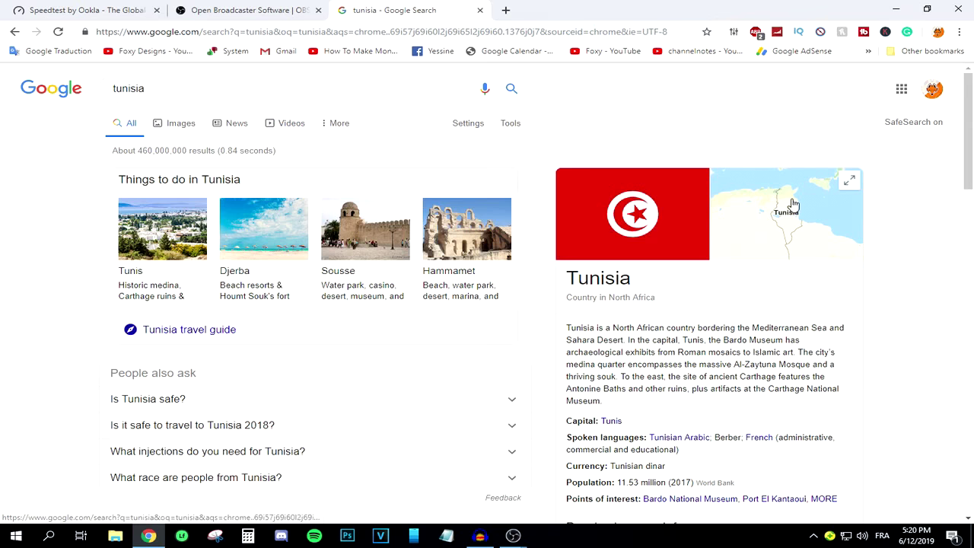
pyautogui.click(792, 204)
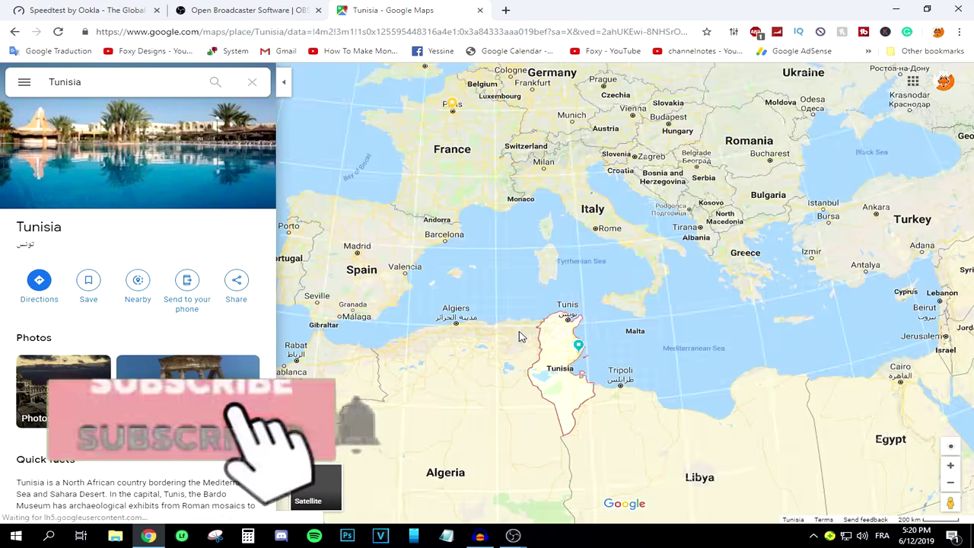
pyautogui.scroll(1, 520, 335)
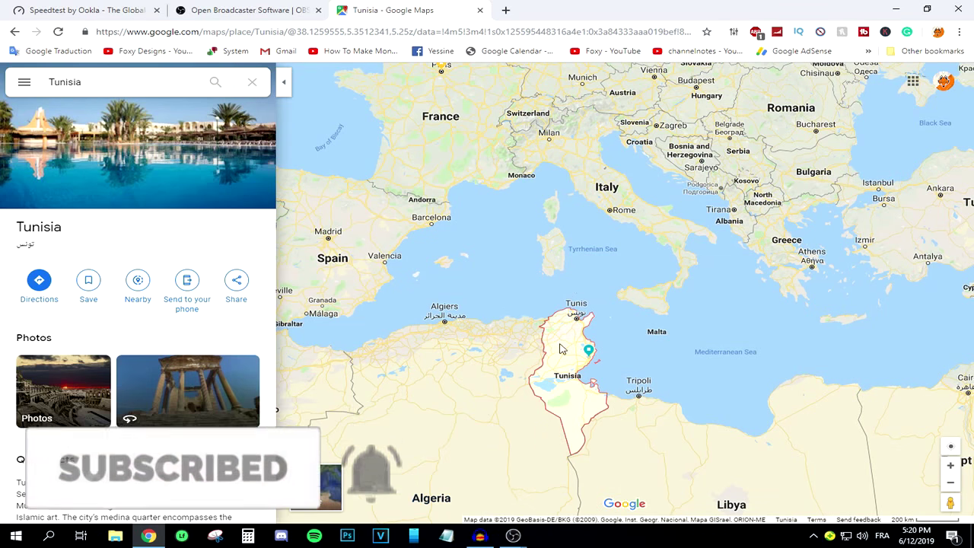
# Compare the stream server chosen in OBS with Tunisia's location on the map to judge their distance.
pyautogui.moveTo(513, 536)
pyautogui.moveTo(508, 480)
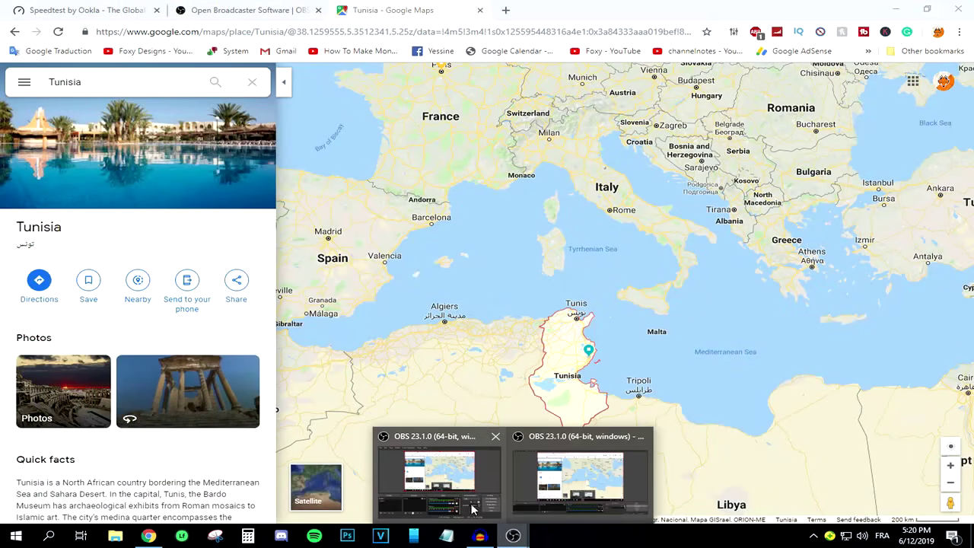
pyautogui.click(578, 476)
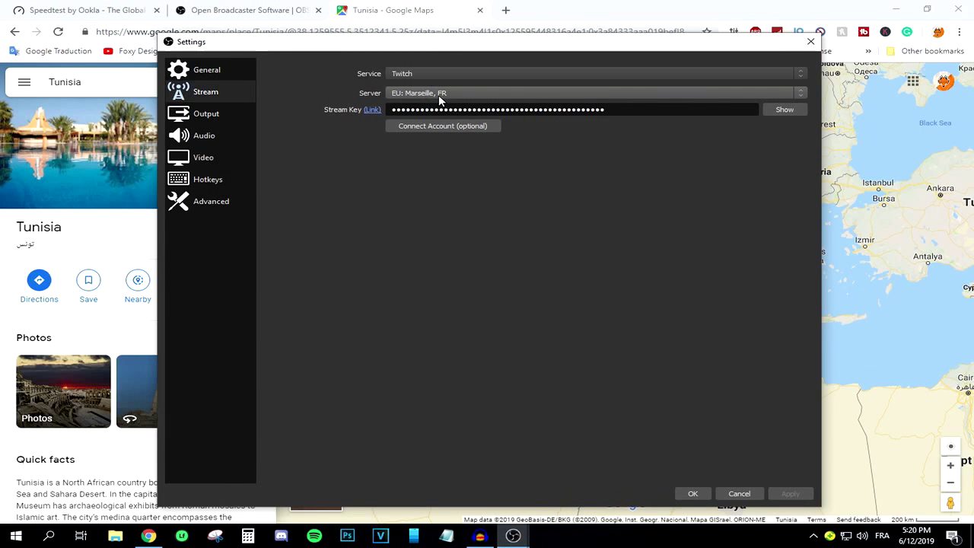
pyautogui.click(505, 31)
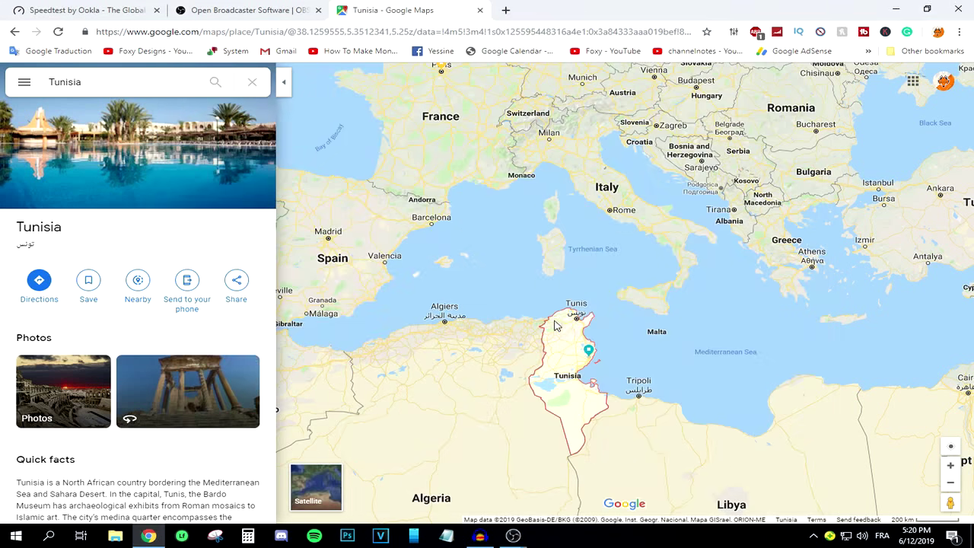
pyautogui.scroll(2, 512, 232)
pyautogui.moveTo(509, 215); pyautogui.dragTo(517, 396)
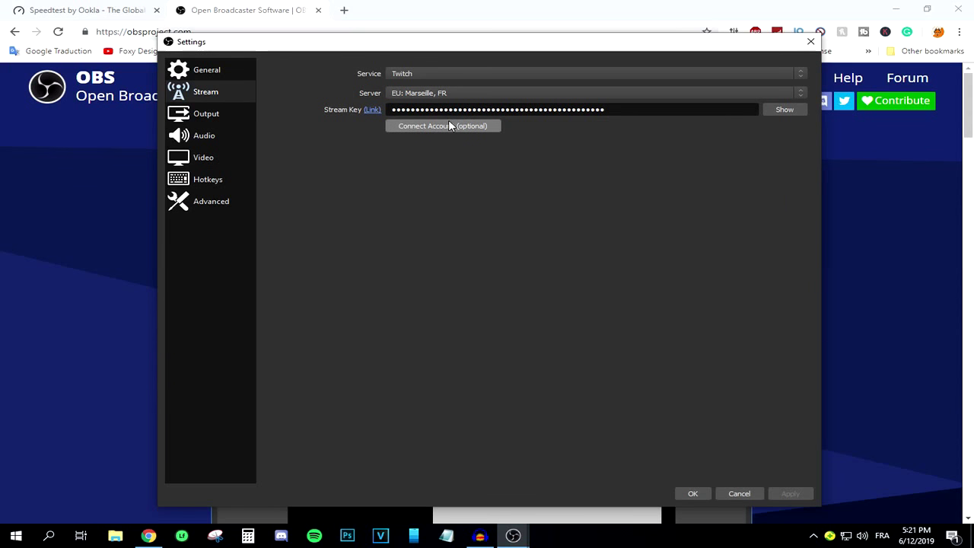
# In the output settings, use the Advanced output mode and select audio track 1 for streaming.
pyautogui.click(216, 114)
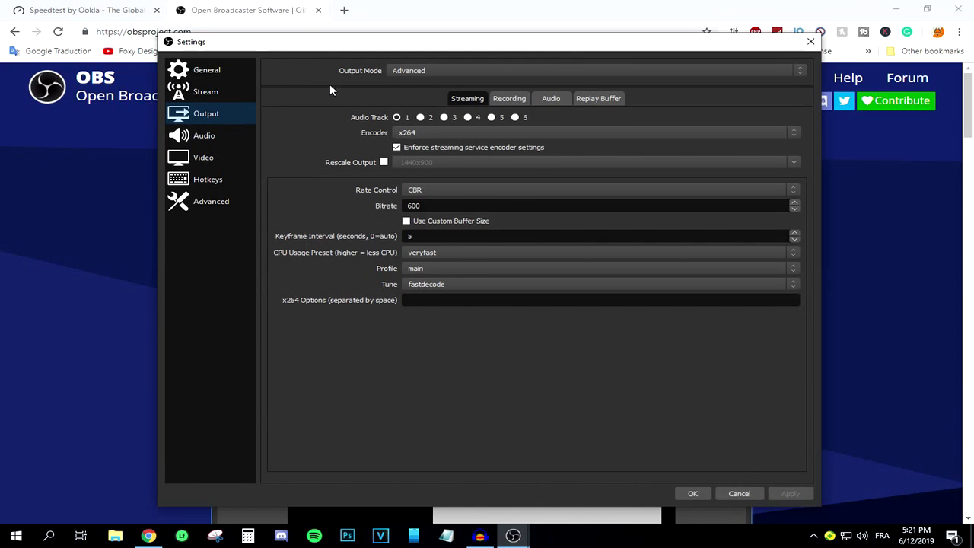
pyautogui.click(391, 72)
pyautogui.click(396, 81)
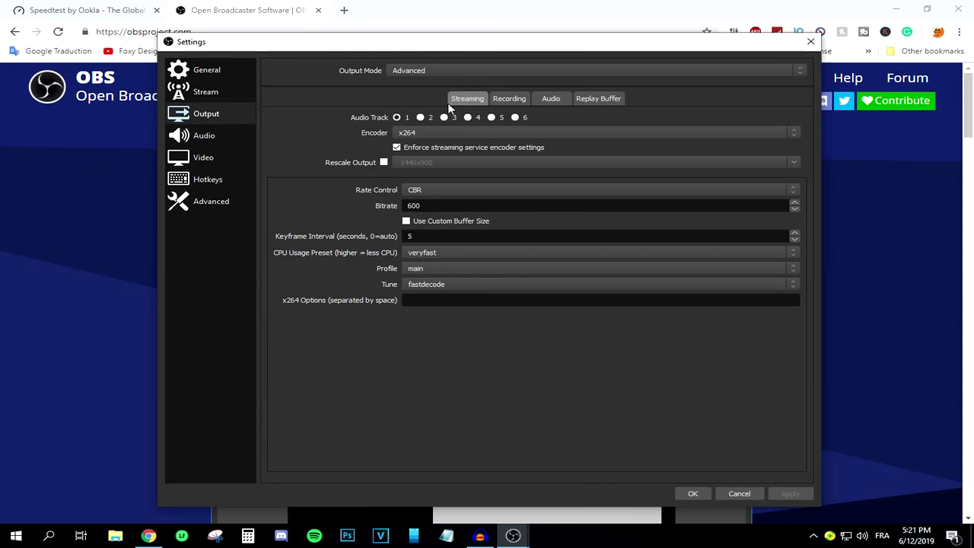
pyautogui.click(397, 118)
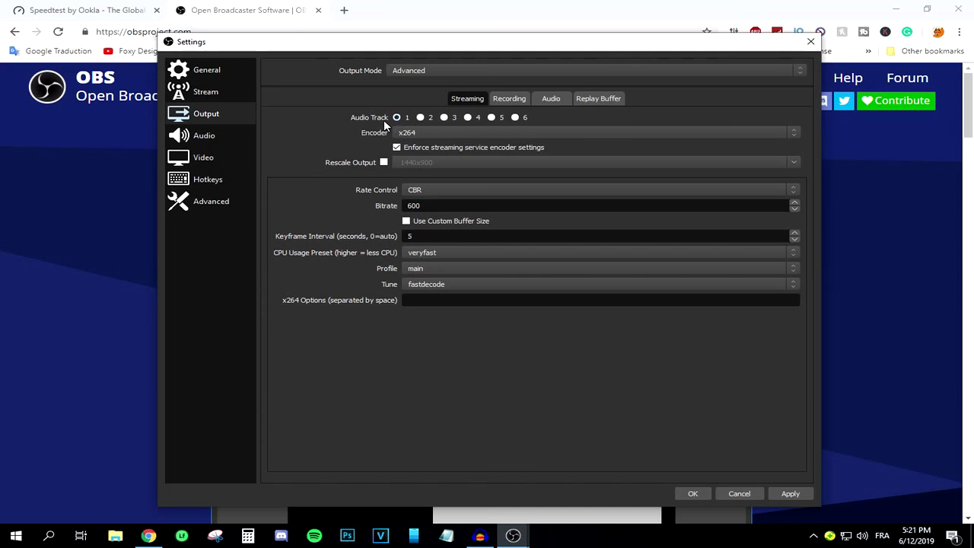
# Keep x264 as the streaming encoder and CBR as the rate control.
pyautogui.click(407, 134)
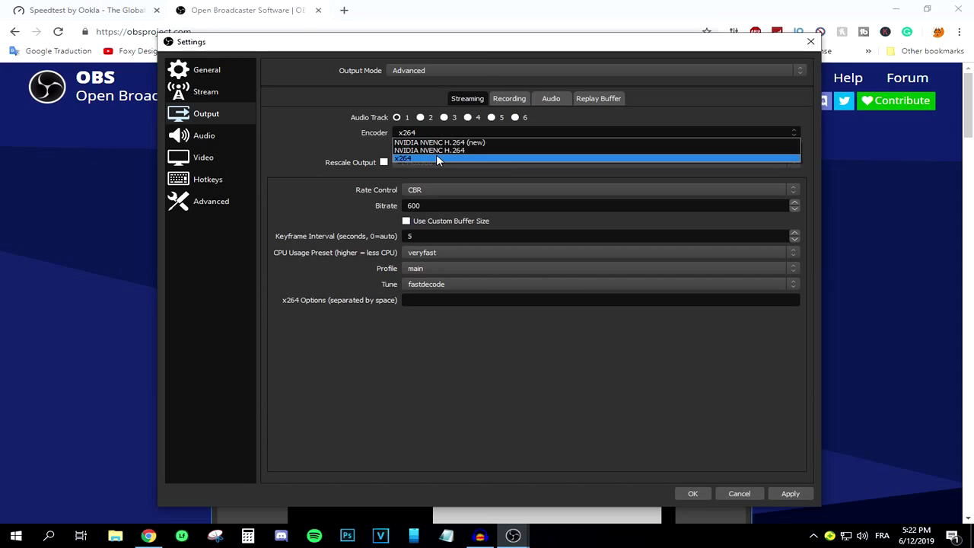
pyautogui.click(436, 154)
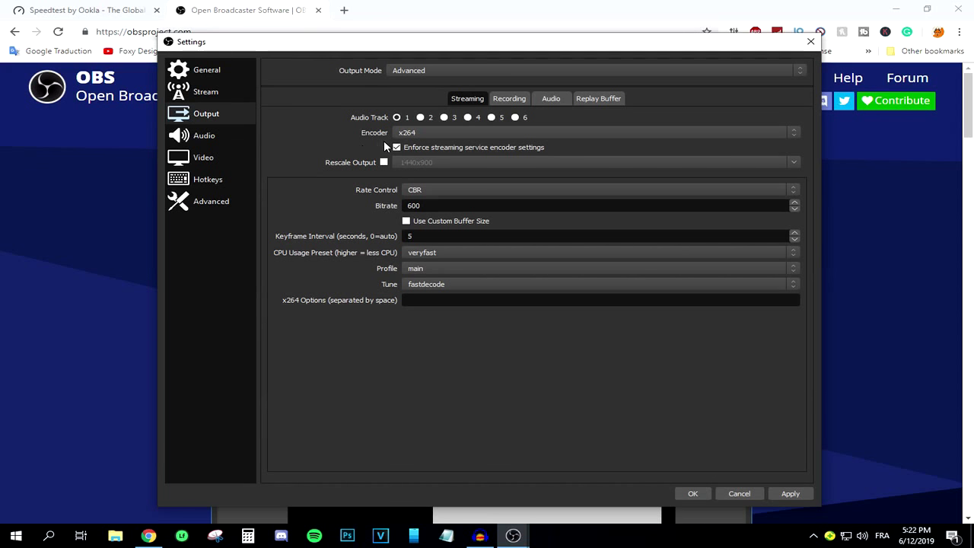
pyautogui.click(457, 134)
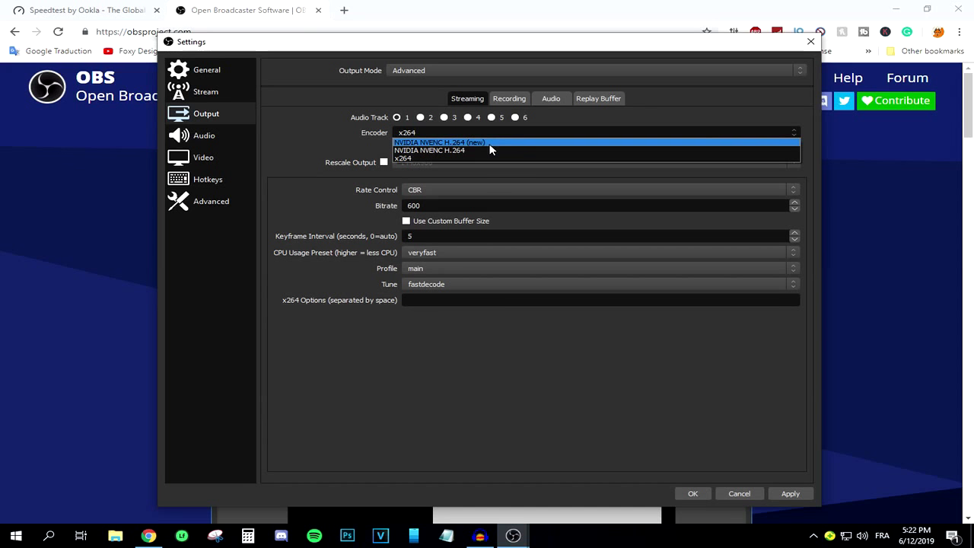
pyautogui.click(414, 160)
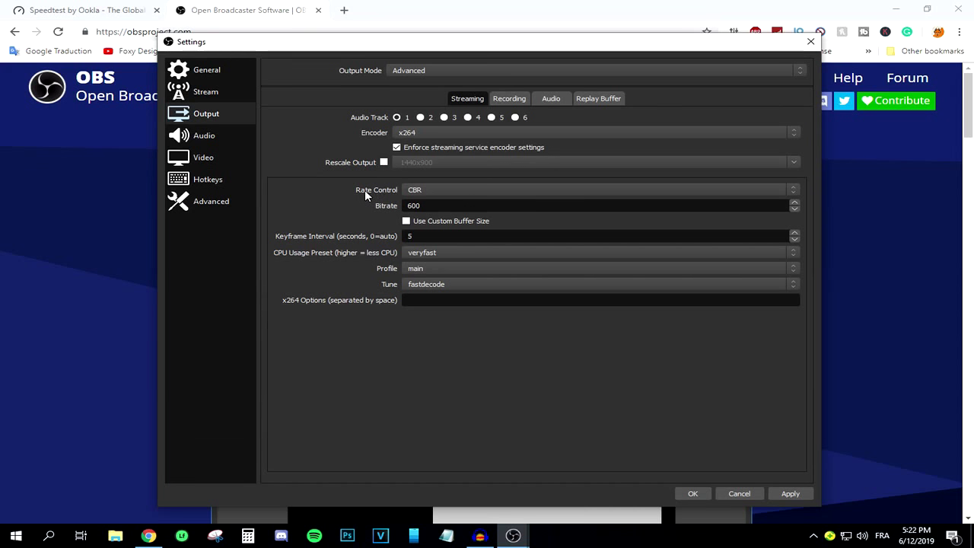
pyautogui.click(426, 189)
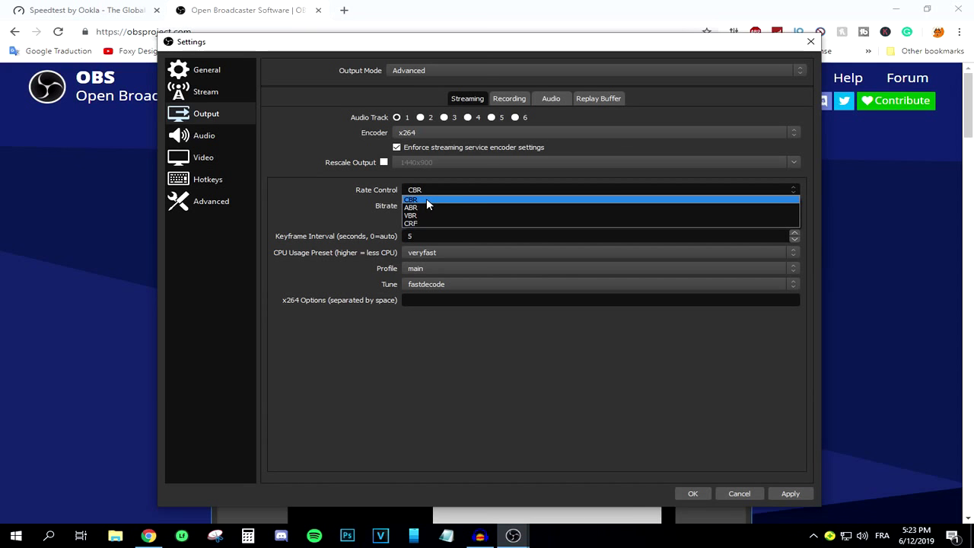
pyautogui.click(426, 199)
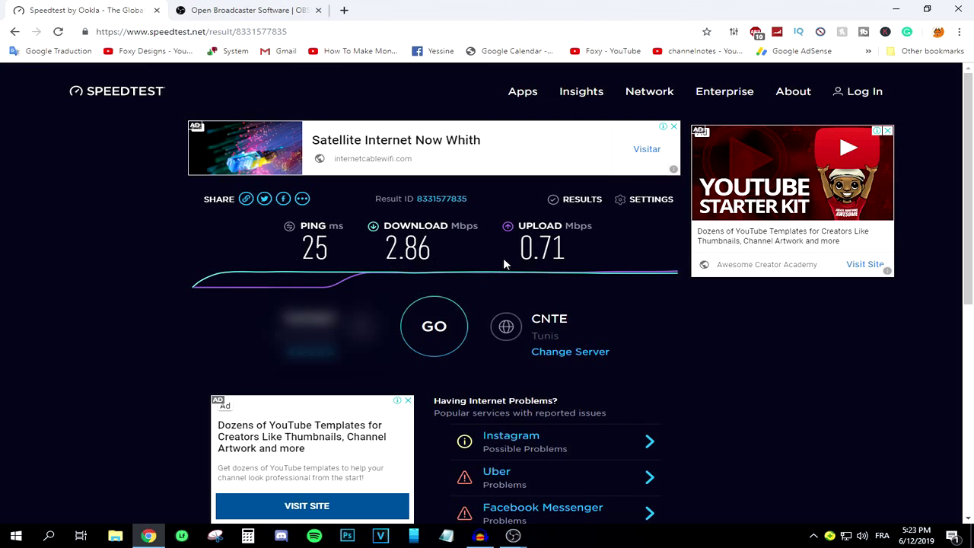
# Copy the upload speed from the Speedtest result in the browser and paste it into Calculator.
pyautogui.moveTo(521, 248); pyautogui.dragTo(565, 249)
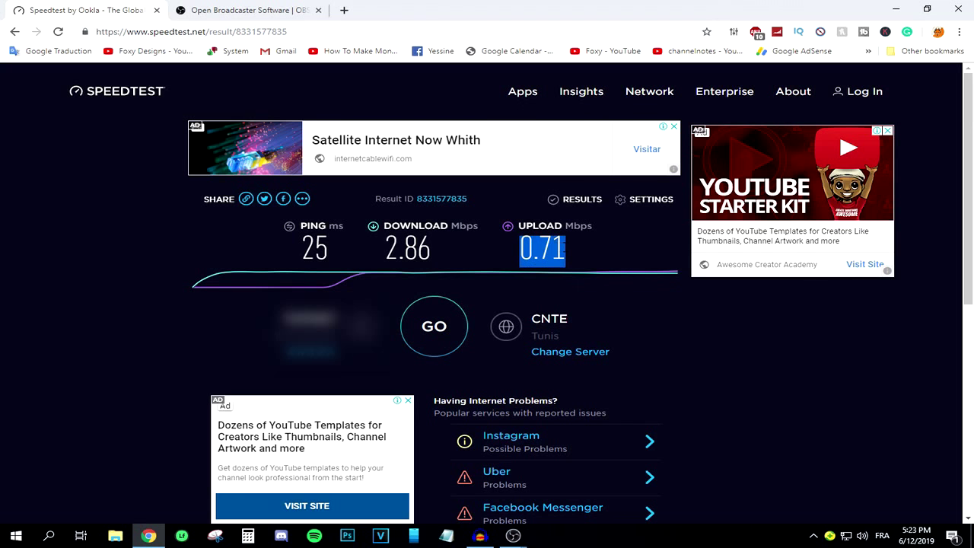
pyautogui.rightClick(541, 259)
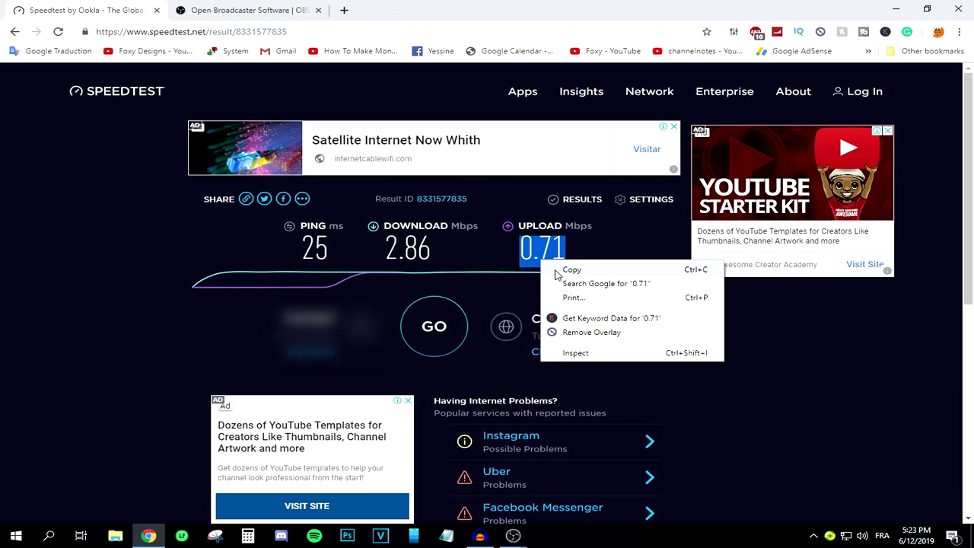
pyautogui.click(556, 272)
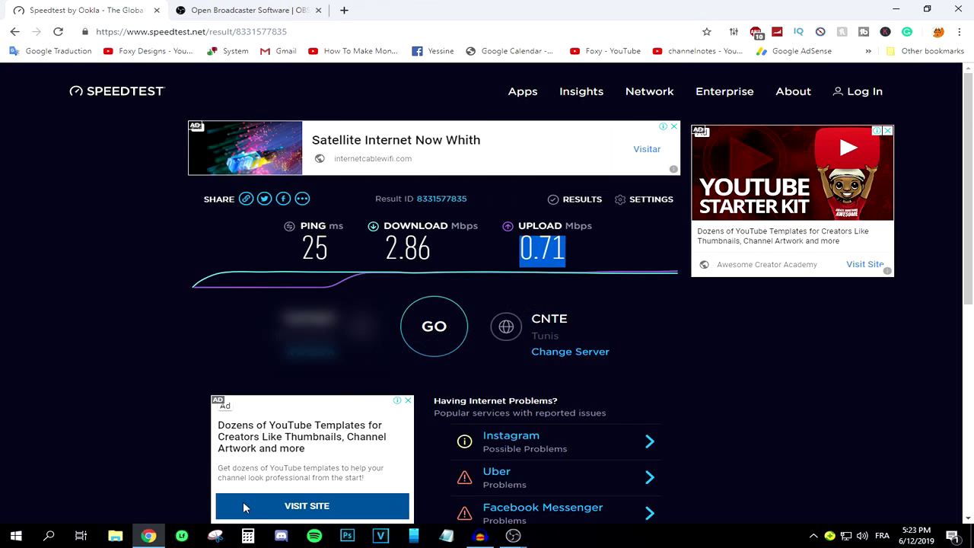
pyautogui.click(249, 536)
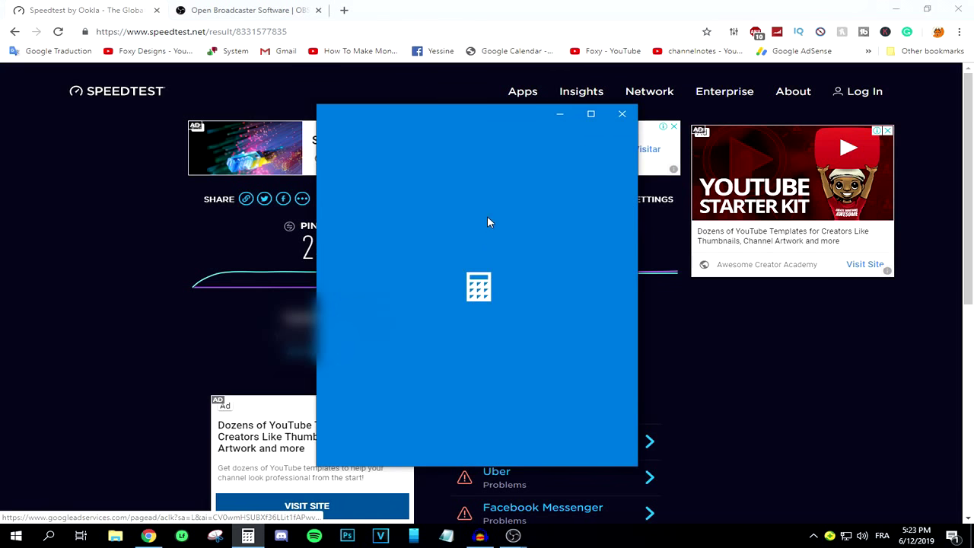
pyautogui.rightClick(477, 186)
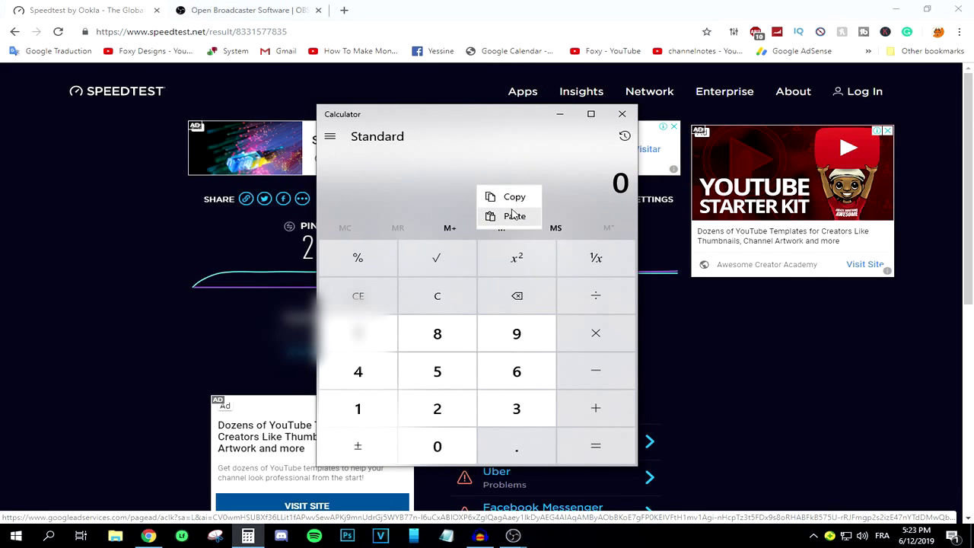
pyautogui.click(519, 218)
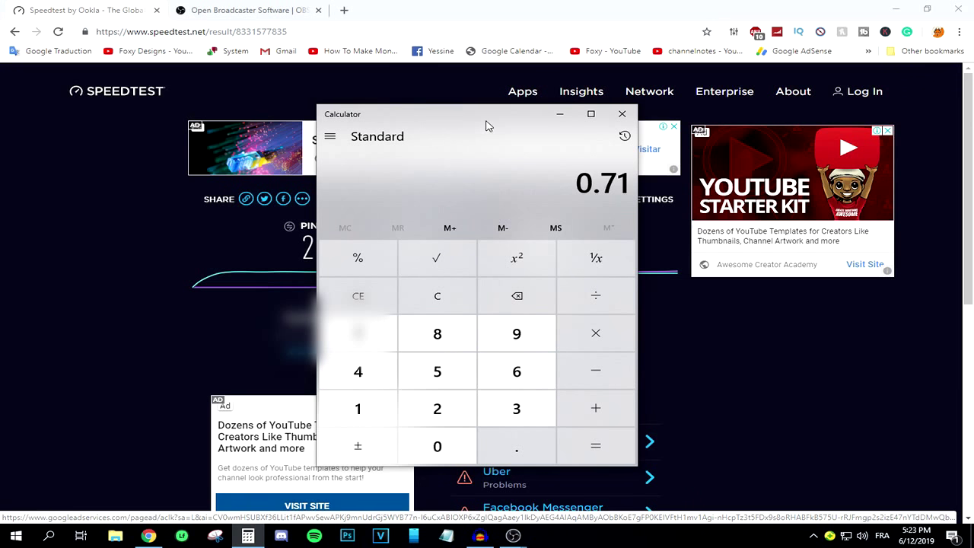
# Multiply the pasted upload speed by 1000 to convert it from Mbps to kbps.
pyautogui.click(606, 337)
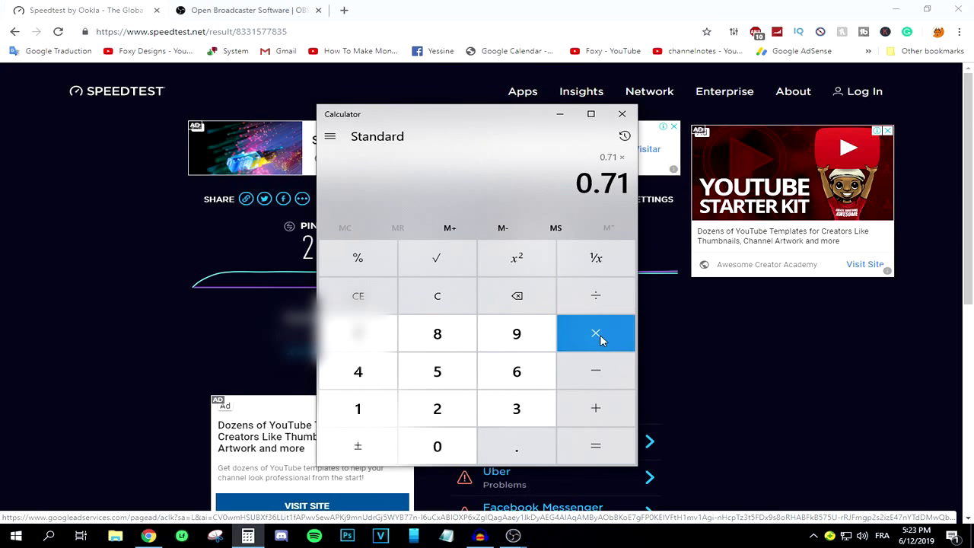
pyautogui.click(354, 408)
pyautogui.click(436, 445)
pyautogui.click(436, 444)
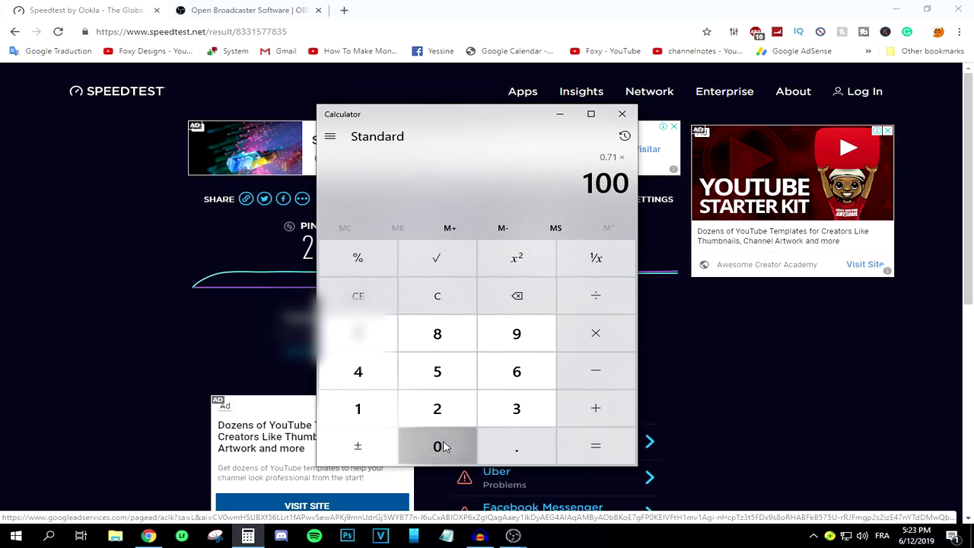
pyautogui.click(436, 445)
pyautogui.click(604, 448)
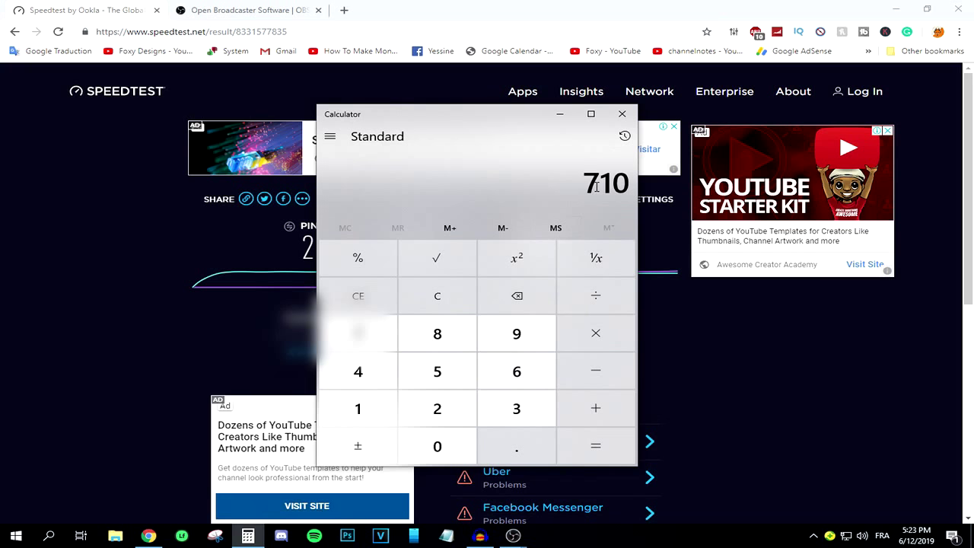
# Switch back to the OBS output settings and set the streaming bitrate to 710.
pyautogui.moveTo(522, 542)
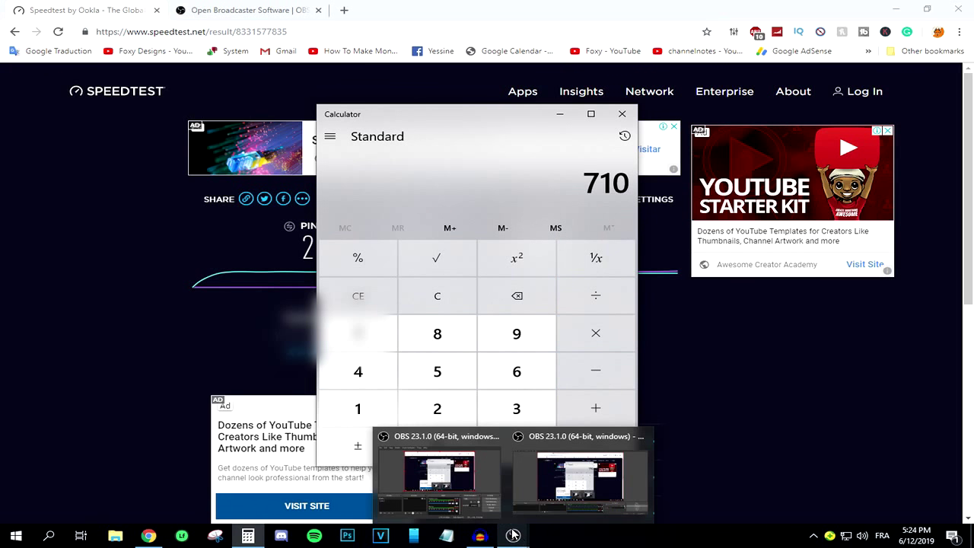
pyautogui.click(473, 503)
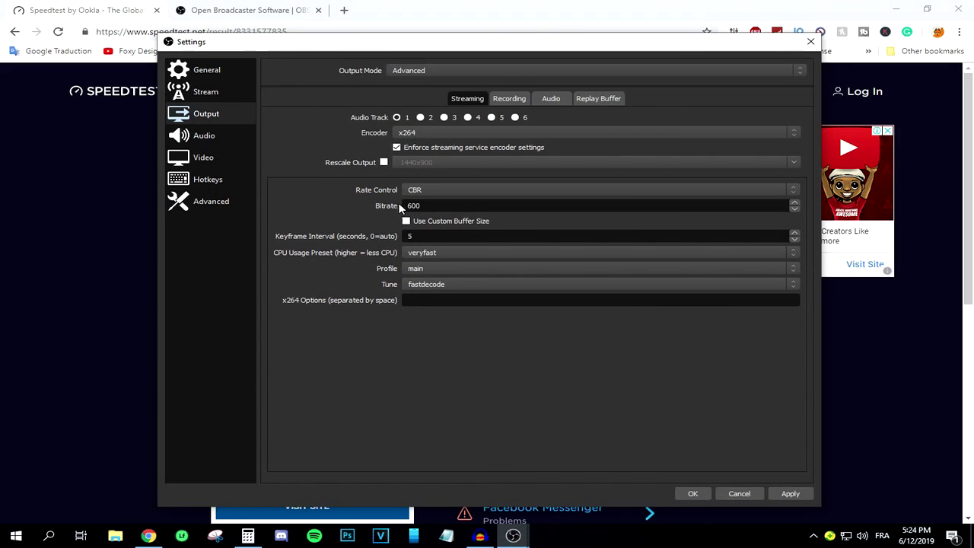
pyautogui.press('BackSpace')
pyautogui.press('BackSpace')
pyautogui.press('BackSpace')
pyautogui.write('710')
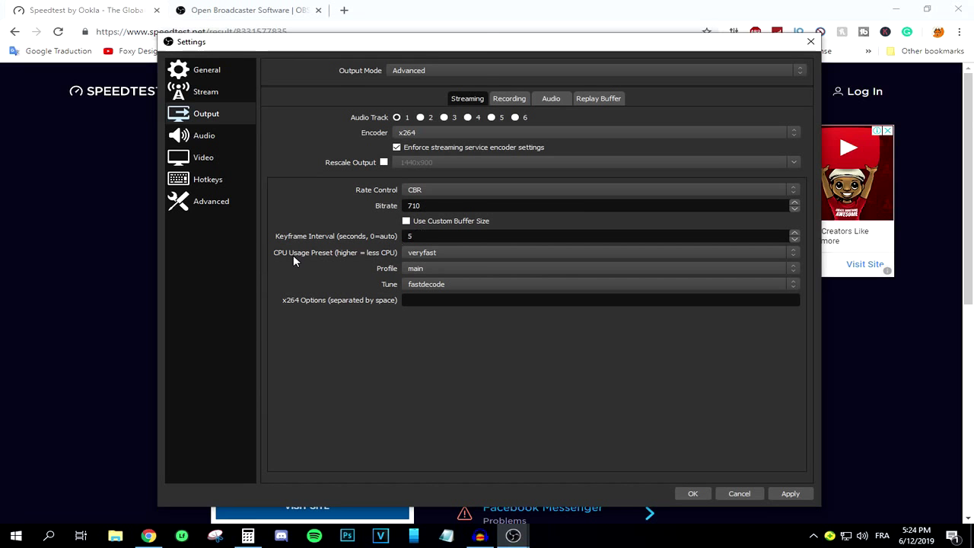
# Review the CPU usage preset options and keep veryfast for the x264 encoder.
pyautogui.click(423, 254)
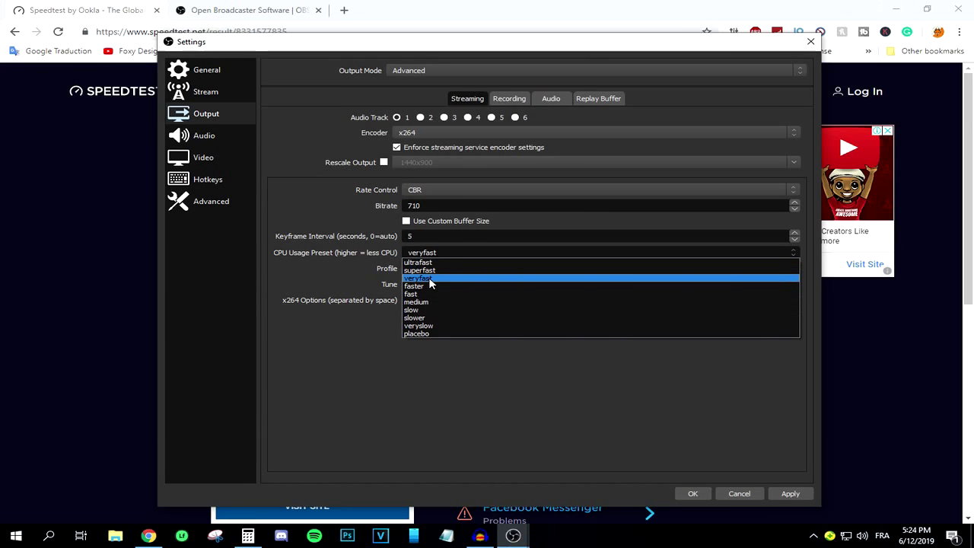
pyautogui.click(430, 280)
pyautogui.click(427, 253)
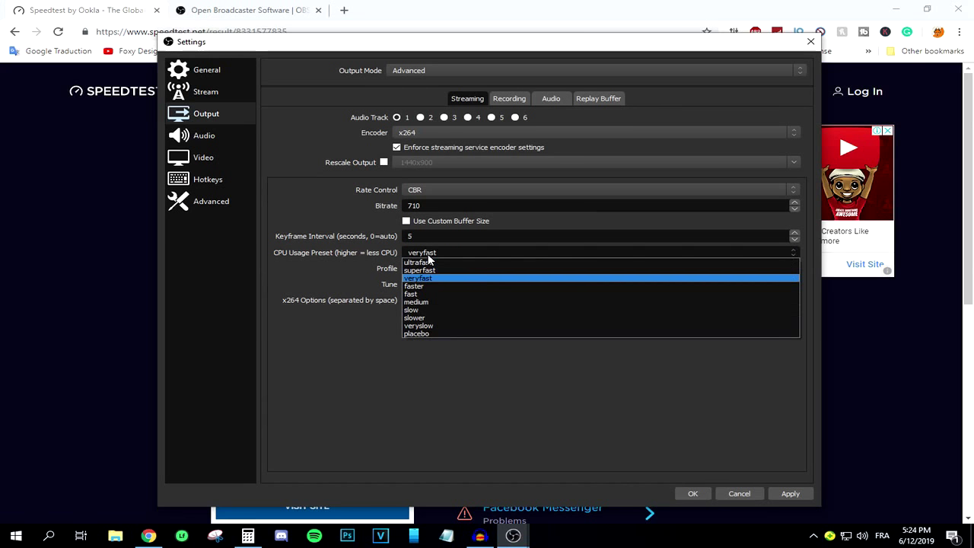
pyautogui.click(377, 277)
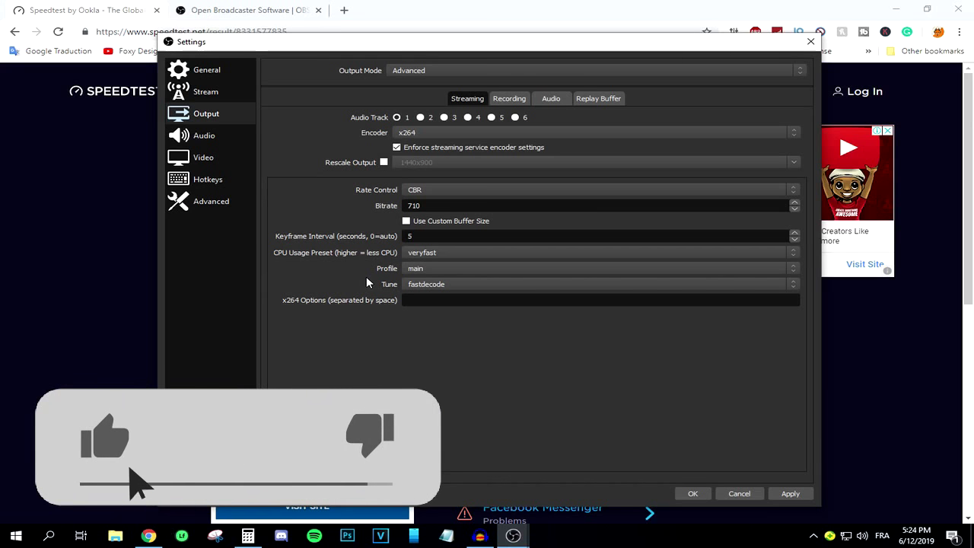
pyautogui.click(424, 253)
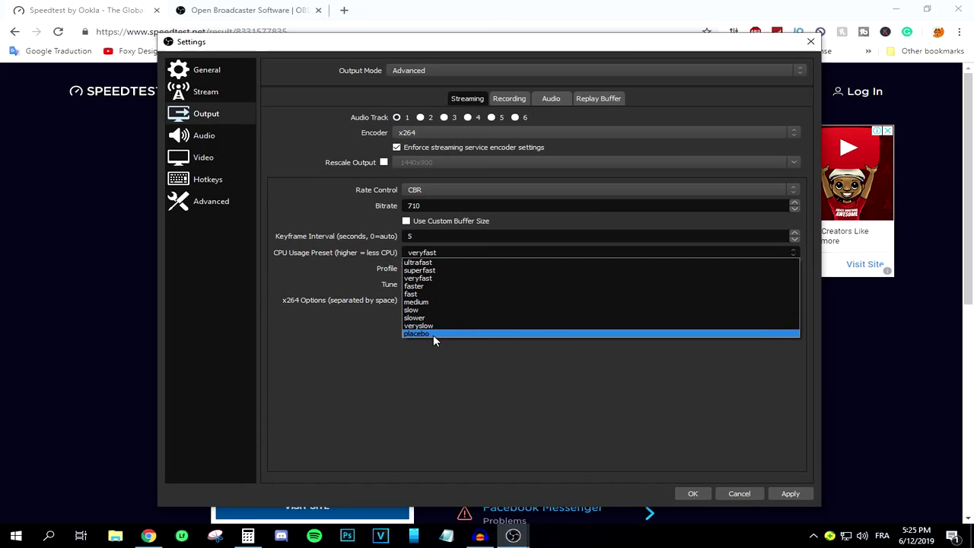
pyautogui.click(430, 279)
pyautogui.click(435, 254)
pyautogui.click(426, 279)
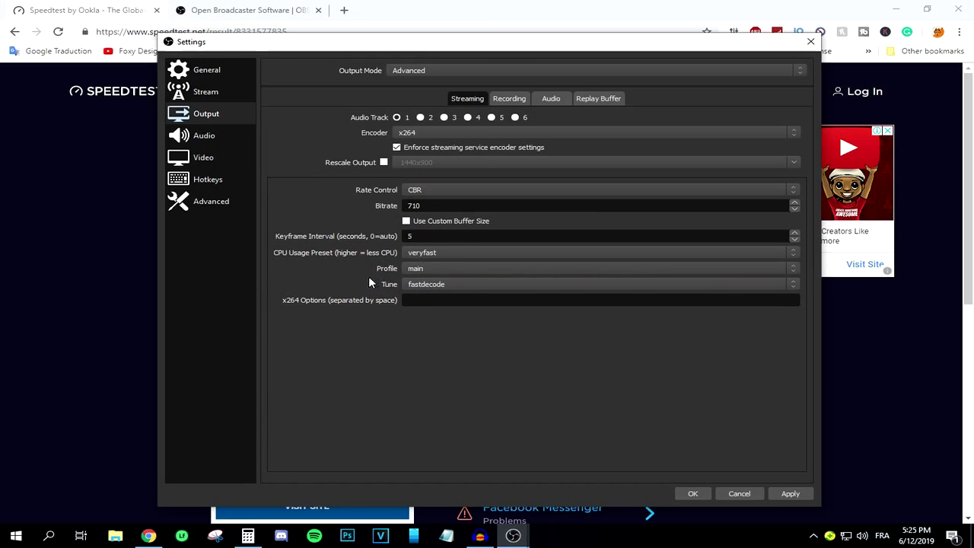
# Keep the encoder profile at main and the tune at fastdecode, and apply the streaming output settings.
pyautogui.click(431, 268)
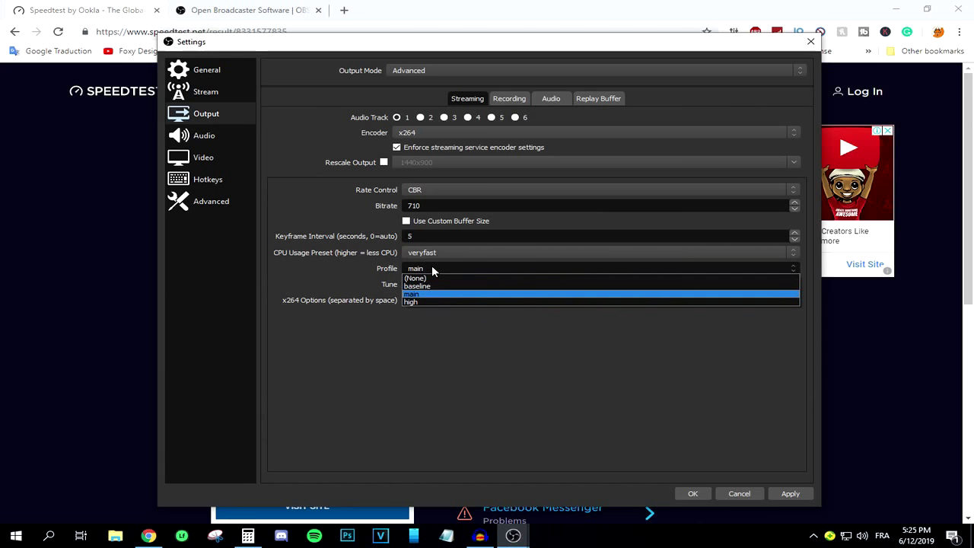
pyautogui.click(429, 296)
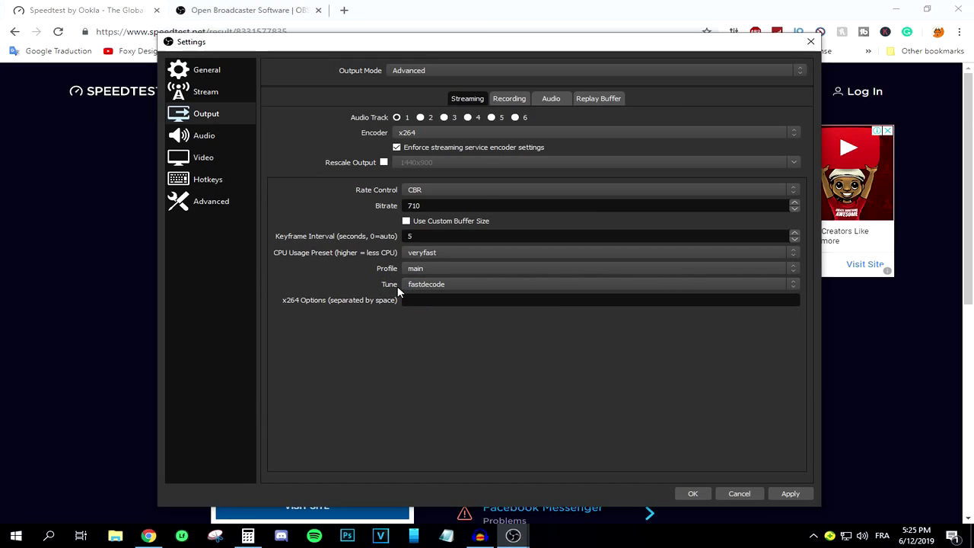
pyautogui.click(426, 286)
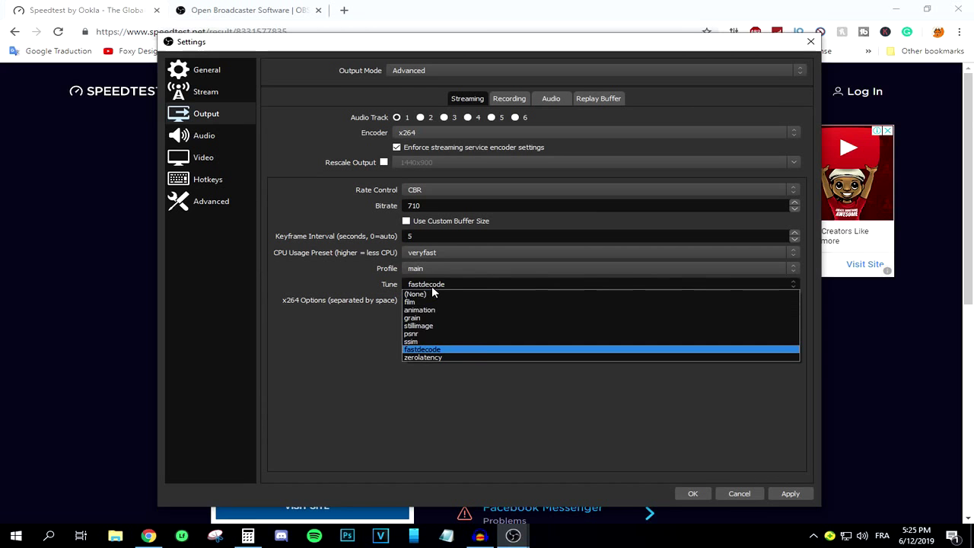
pyautogui.click(460, 350)
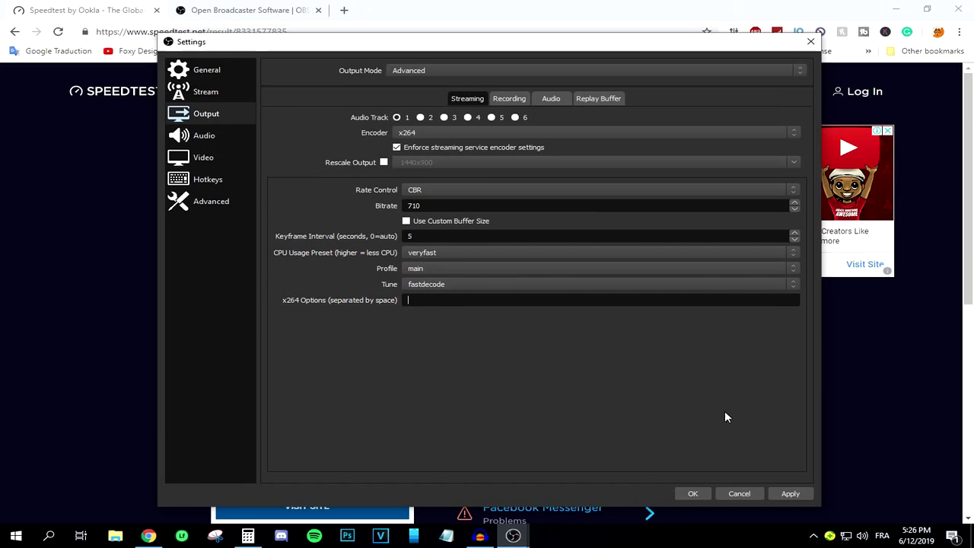
pyautogui.click(791, 493)
# In the output settings for audio, keep the Track 1 audio bitrate at 160.
pyautogui.click(553, 98)
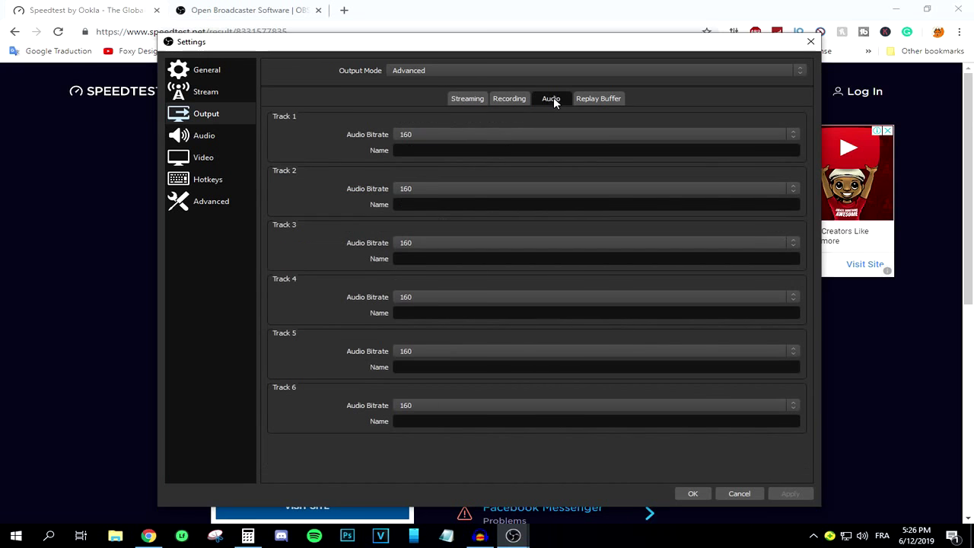
pyautogui.click(426, 134)
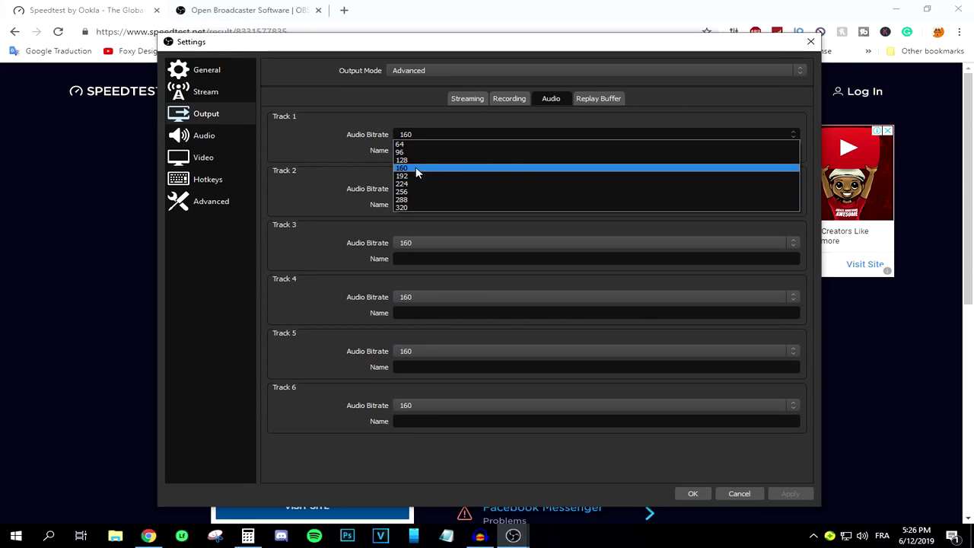
pyautogui.click(416, 166)
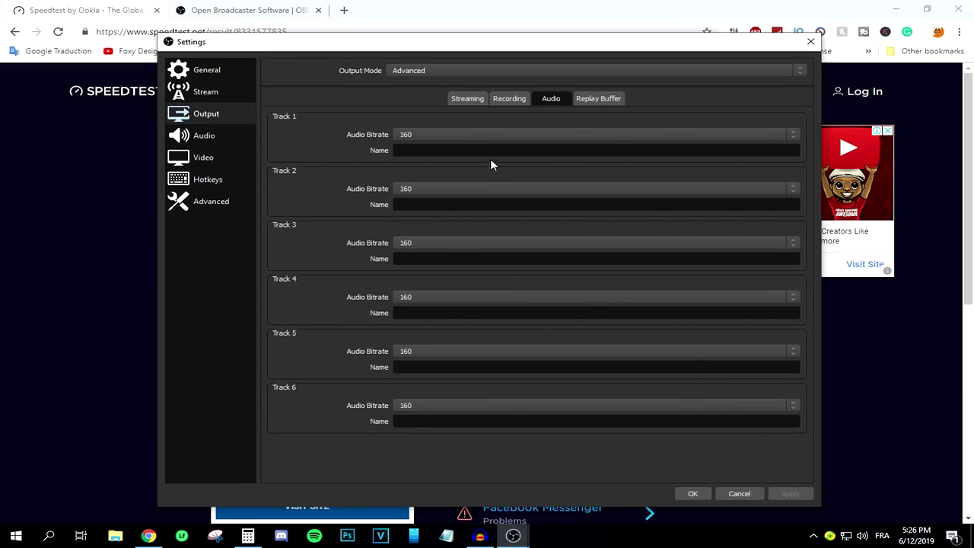
# In the general audio settings, keep the sample rate at 44.1khz.
pyautogui.click(229, 136)
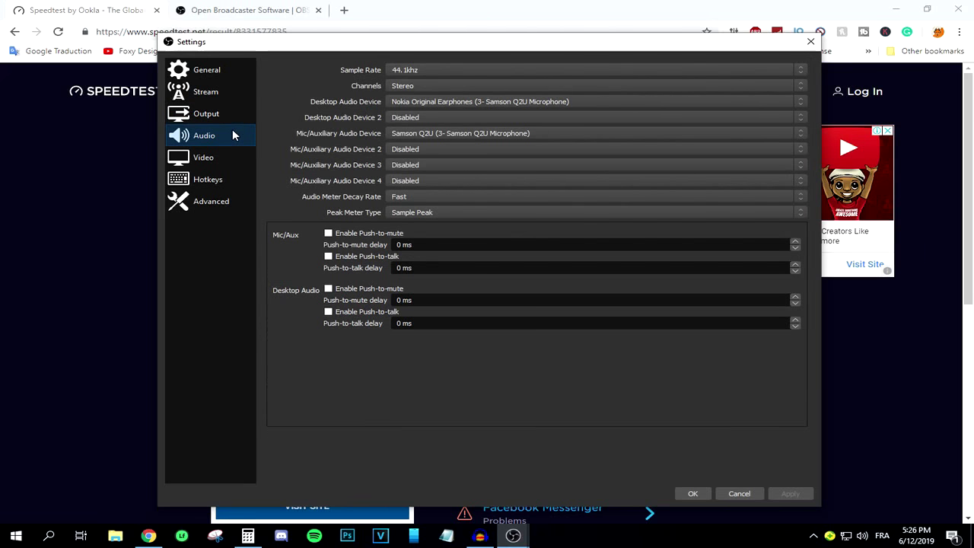
pyautogui.click(426, 69)
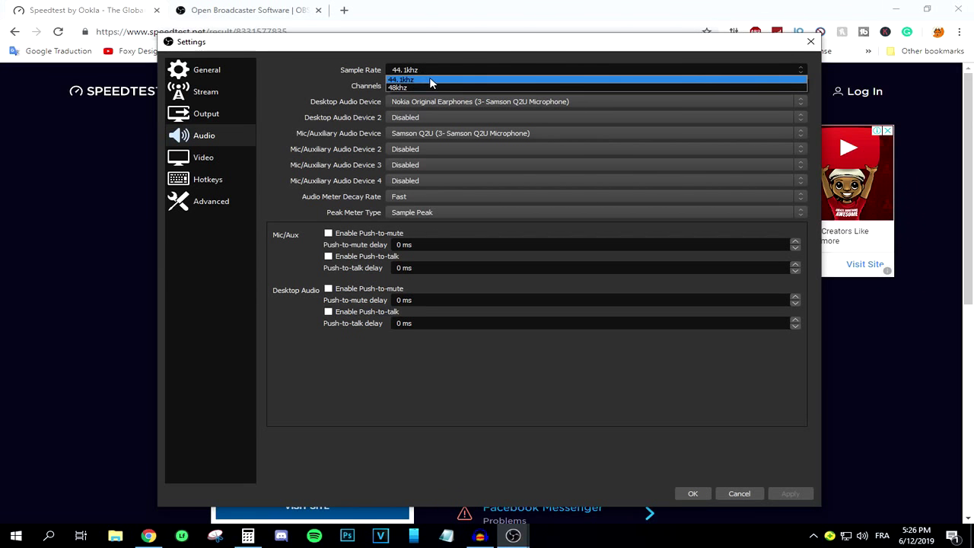
pyautogui.click(429, 78)
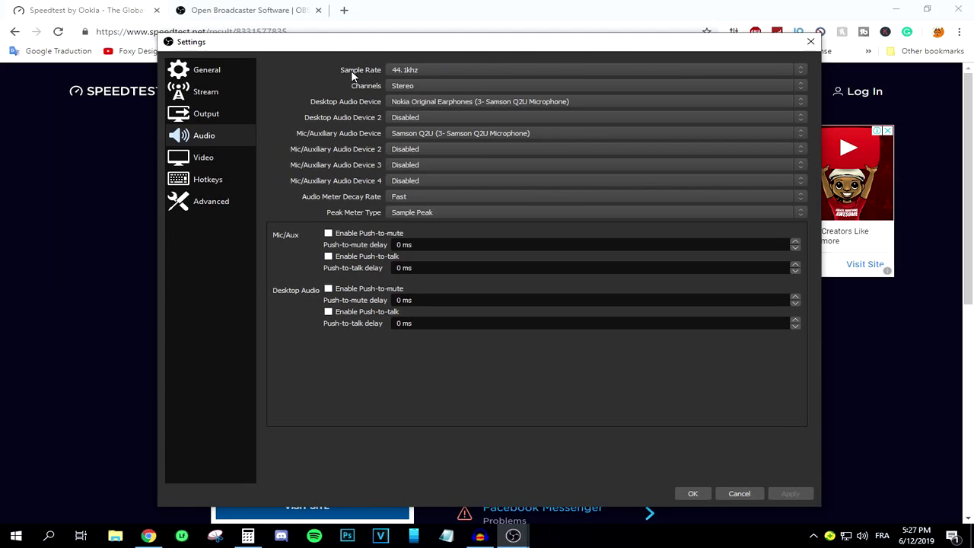
pyautogui.click(420, 70)
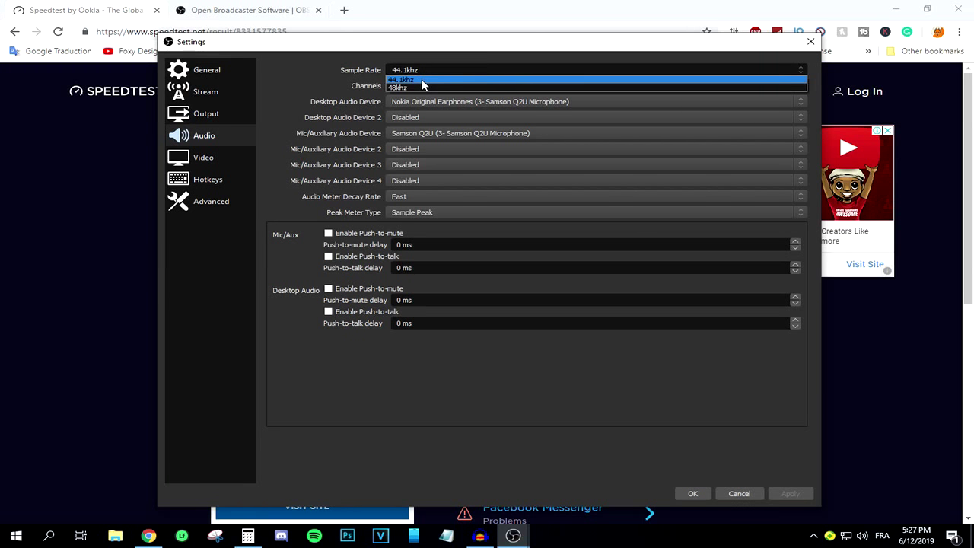
pyautogui.click(422, 80)
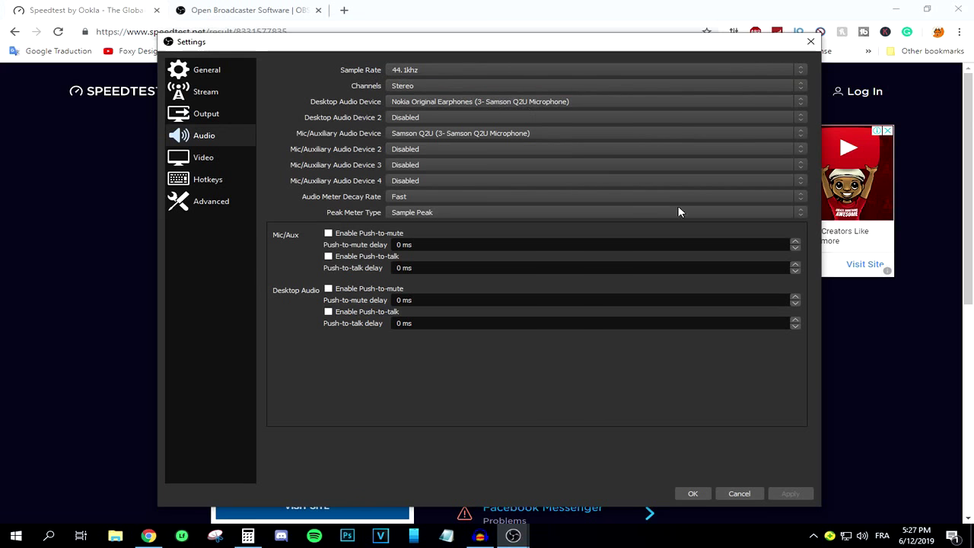
# Check the Samson Q2U microphone's default sample rate format in the Windows sound settings, leaving it unchanged.
pyautogui.click(736, 546)
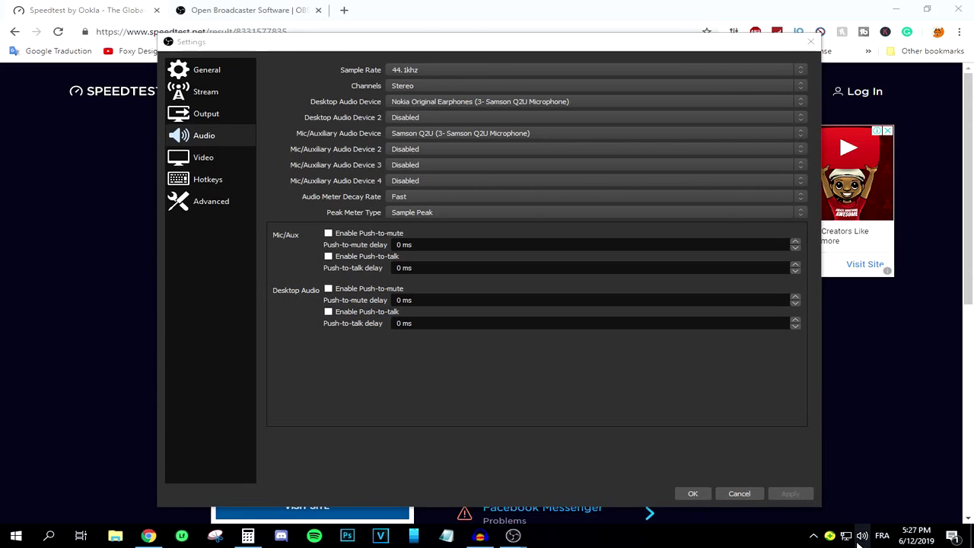
pyautogui.moveTo(865, 539)
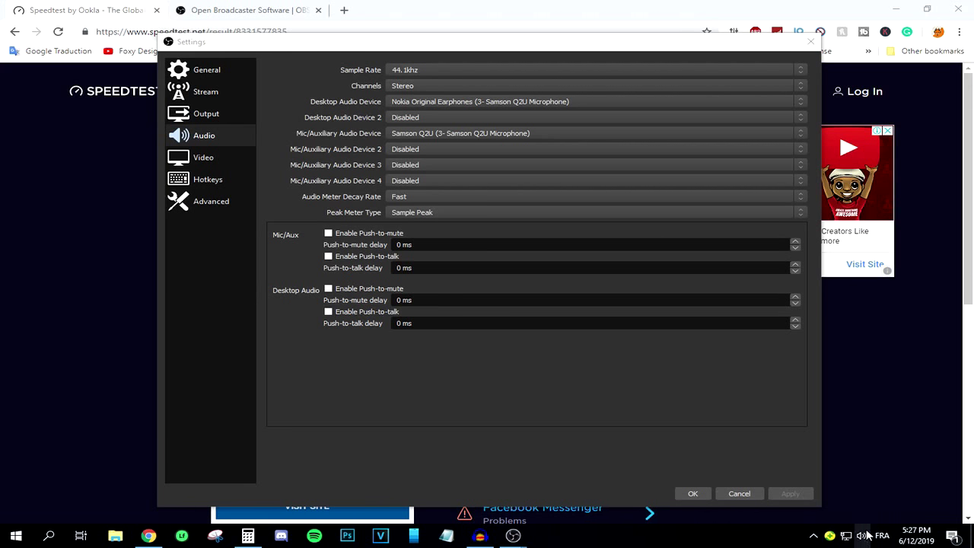
pyautogui.rightClick(865, 537)
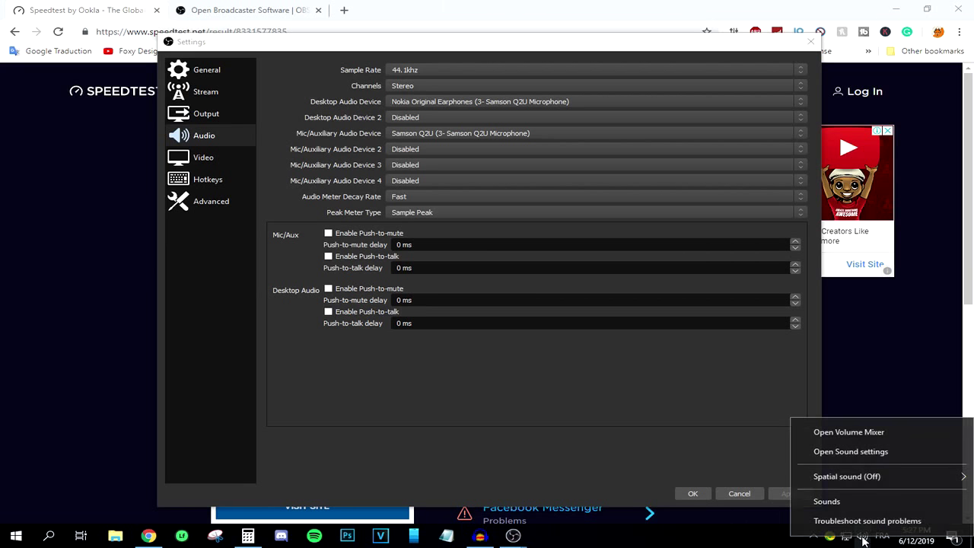
pyautogui.click(827, 502)
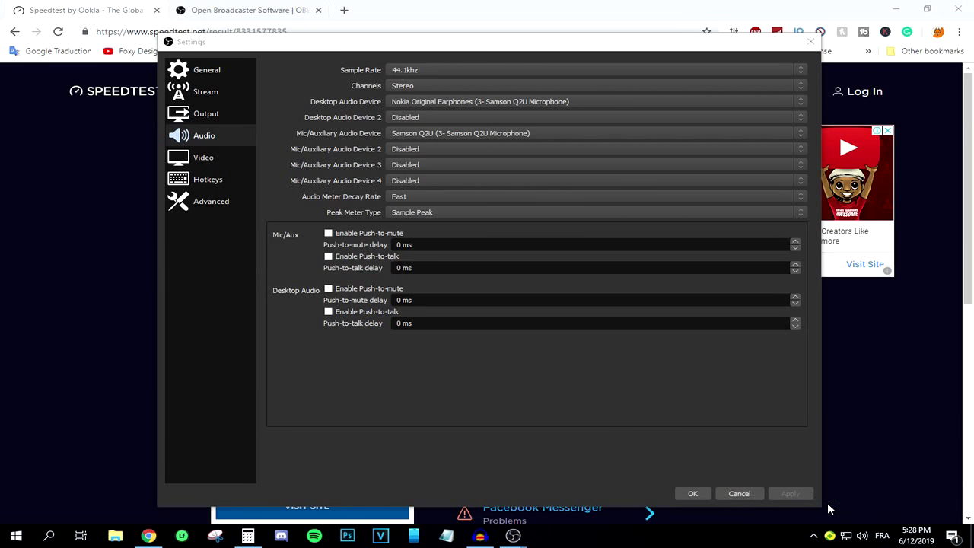
pyautogui.click(137, 93)
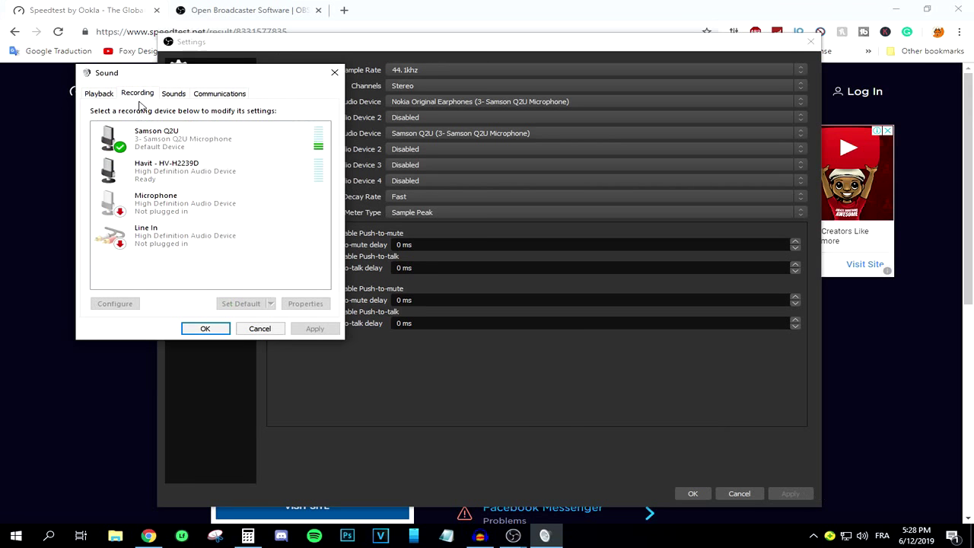
pyautogui.click(129, 142)
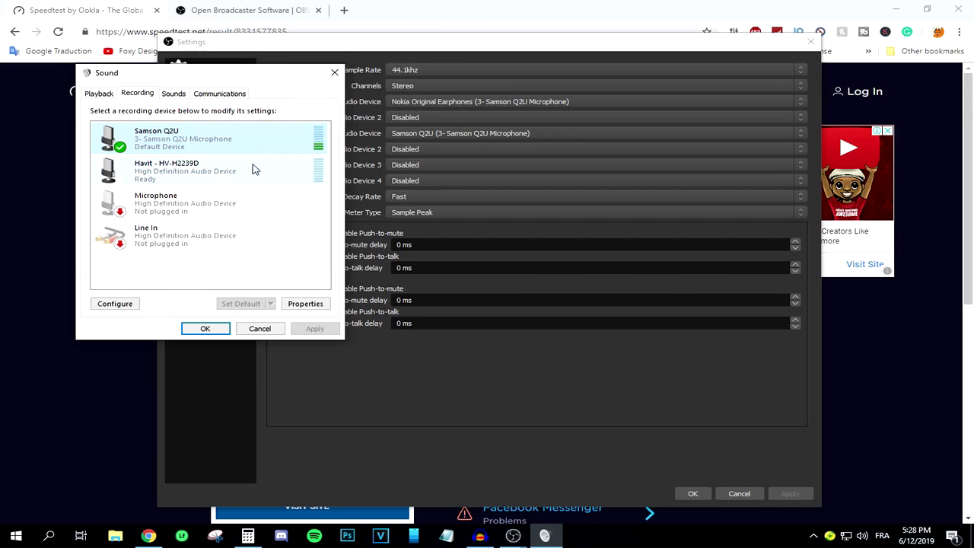
pyautogui.click(309, 306)
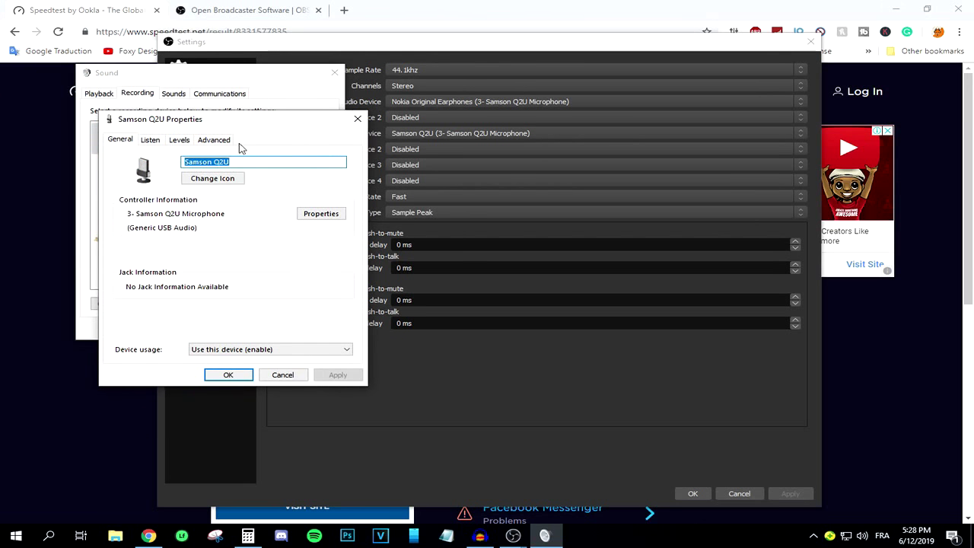
pyautogui.click(224, 140)
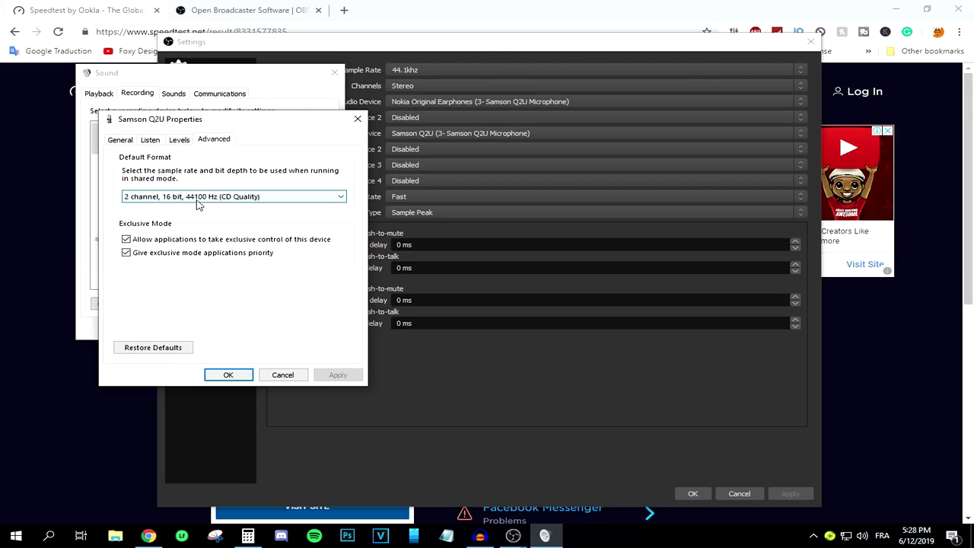
pyautogui.click(286, 376)
pyautogui.click(266, 327)
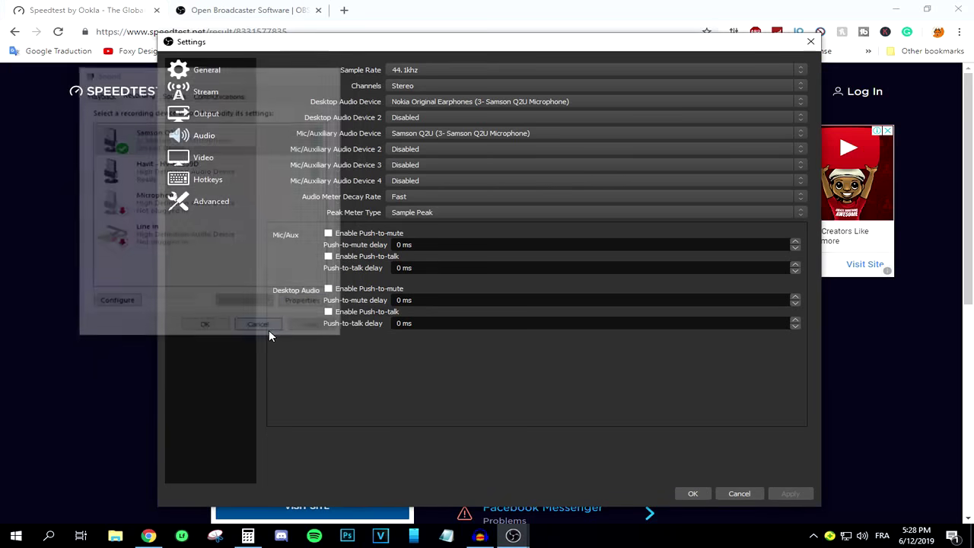
# In the OBS audio settings, keep the sample rate at 44.1khz and the channels at Stereo.
pyautogui.click(413, 73)
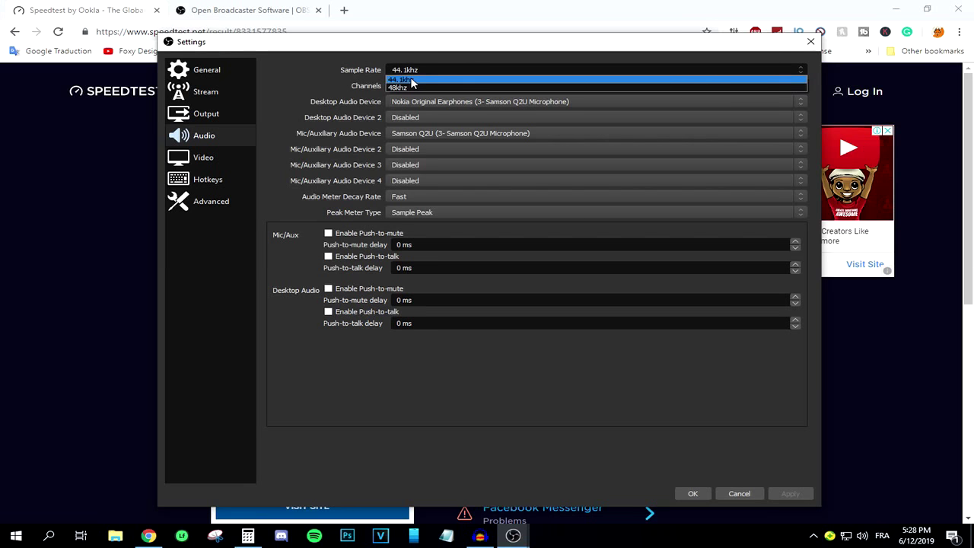
pyautogui.click(422, 80)
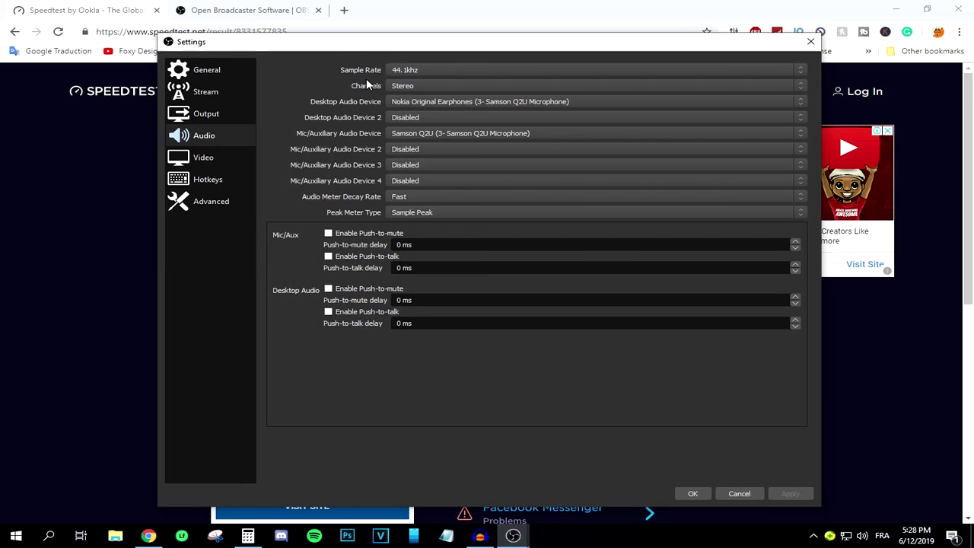
pyautogui.click(402, 86)
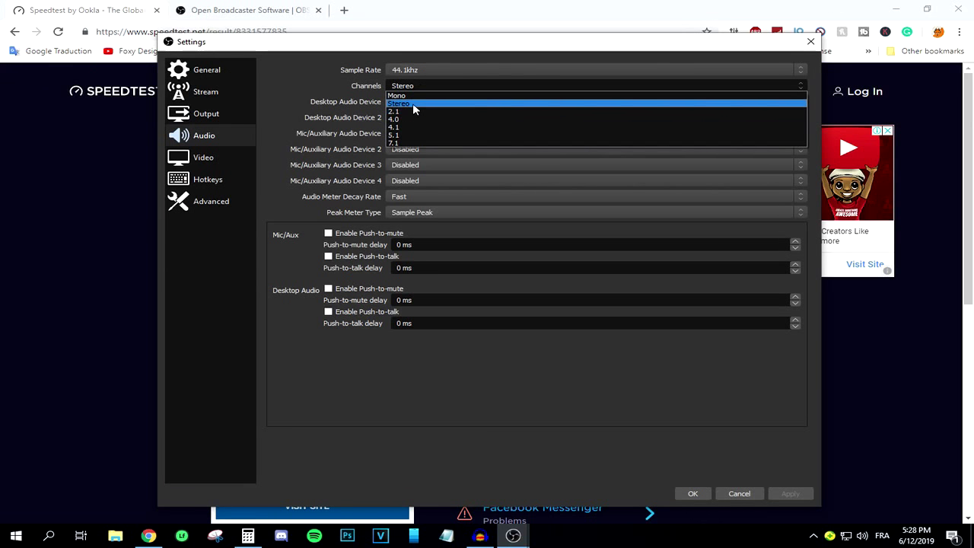
pyautogui.click(412, 102)
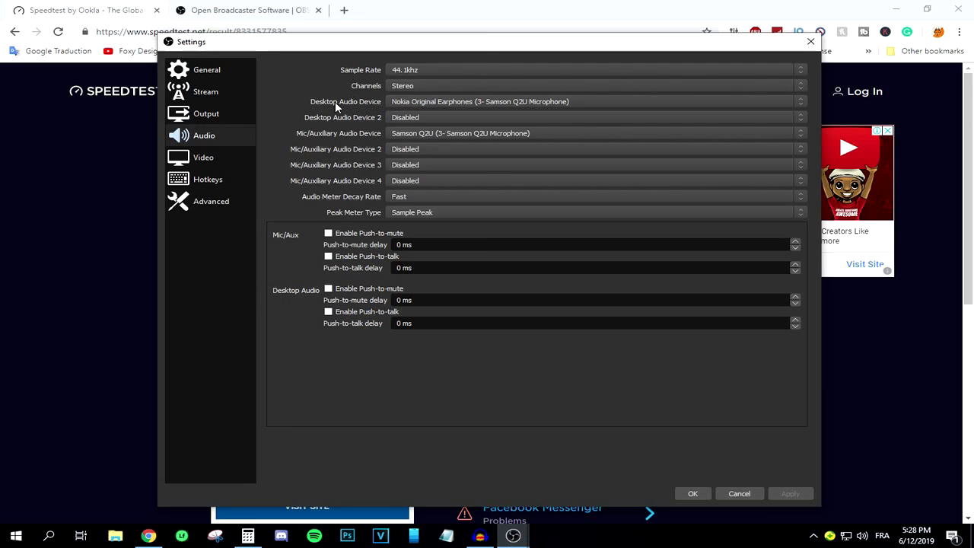
# Keep Nokia Original Earphones as the desktop audio device and Samson Q2U as the mic/auxiliary audio device.
pyautogui.click(405, 101)
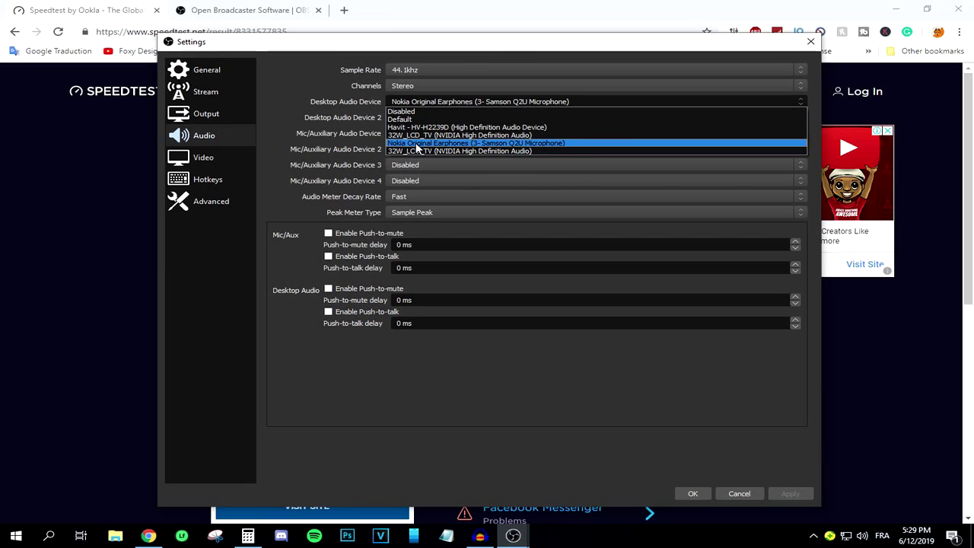
pyautogui.click(323, 139)
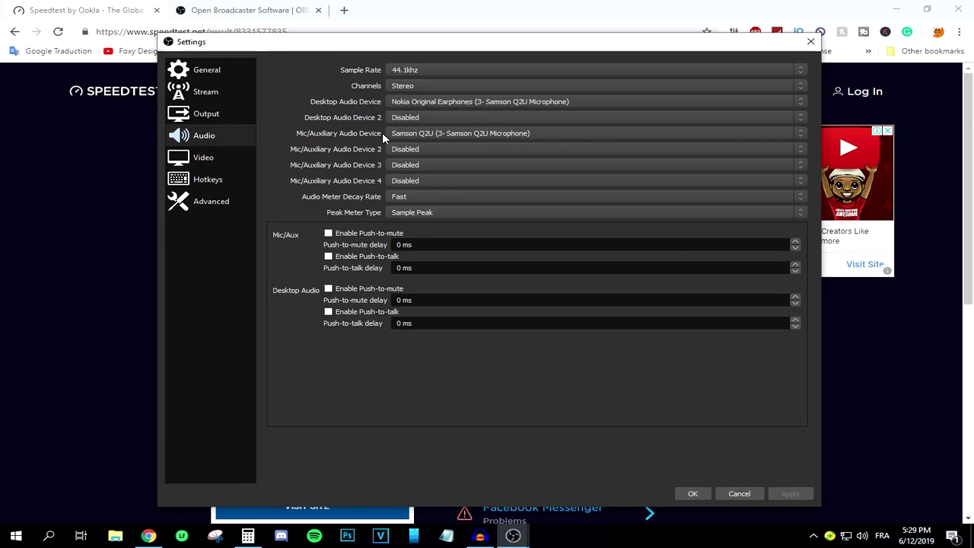
pyautogui.click(406, 133)
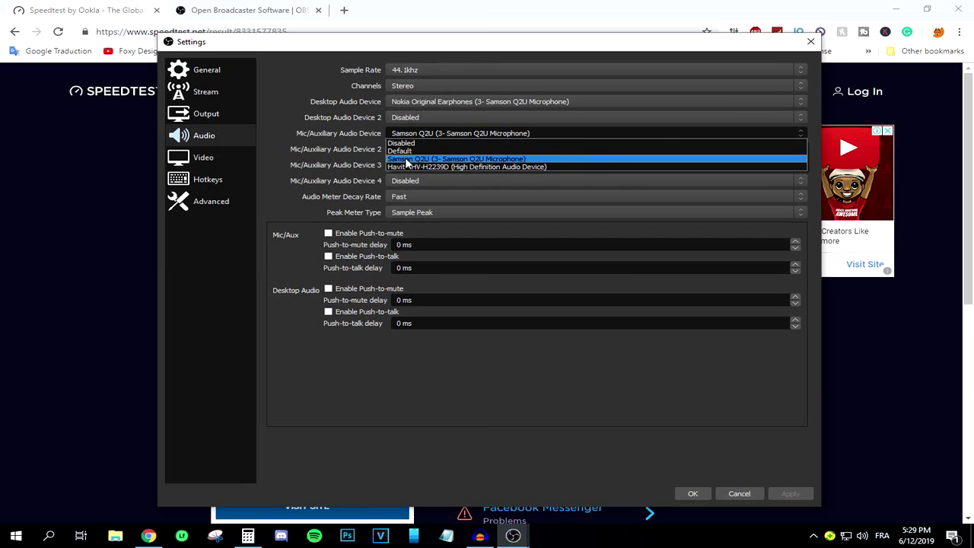
pyautogui.click(414, 161)
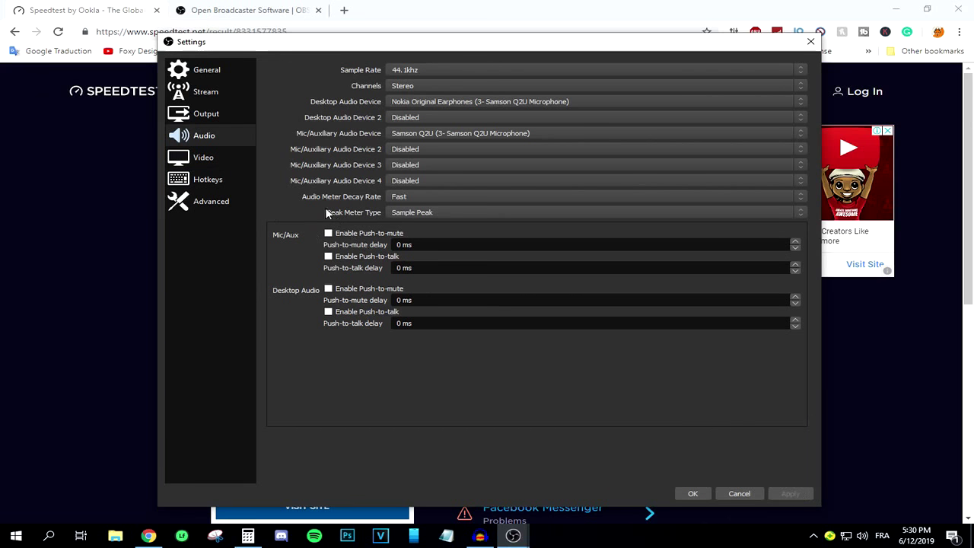
# Review the base canvas resolution and the output scaled resolution in the video settings.
pyautogui.click(208, 159)
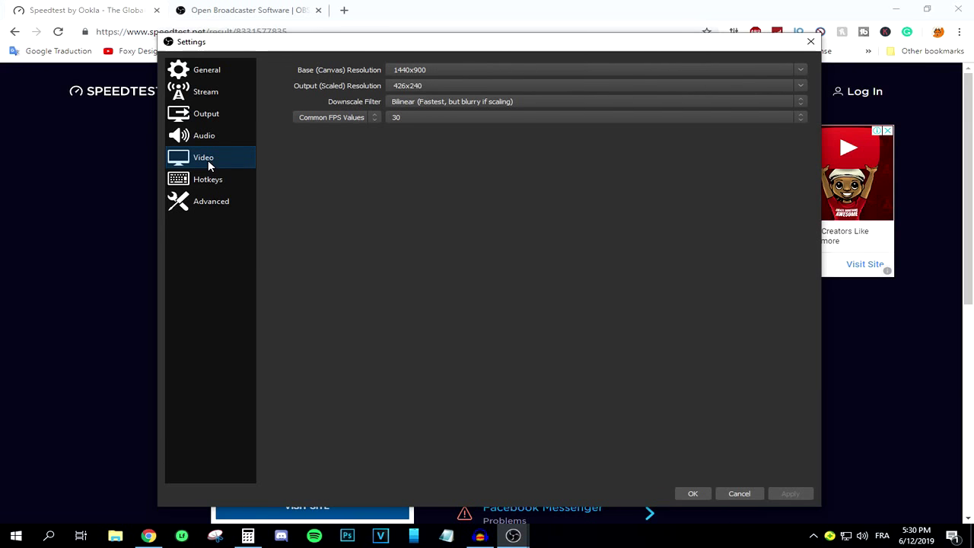
pyautogui.click(446, 70)
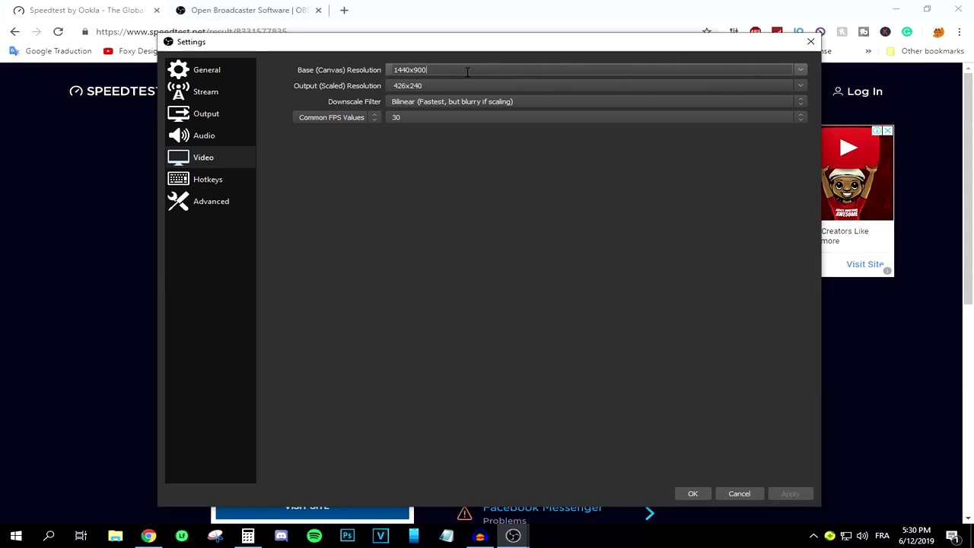
pyautogui.moveTo(437, 70); pyautogui.dragTo(377, 70)
pyautogui.click(439, 70)
pyautogui.click(449, 67)
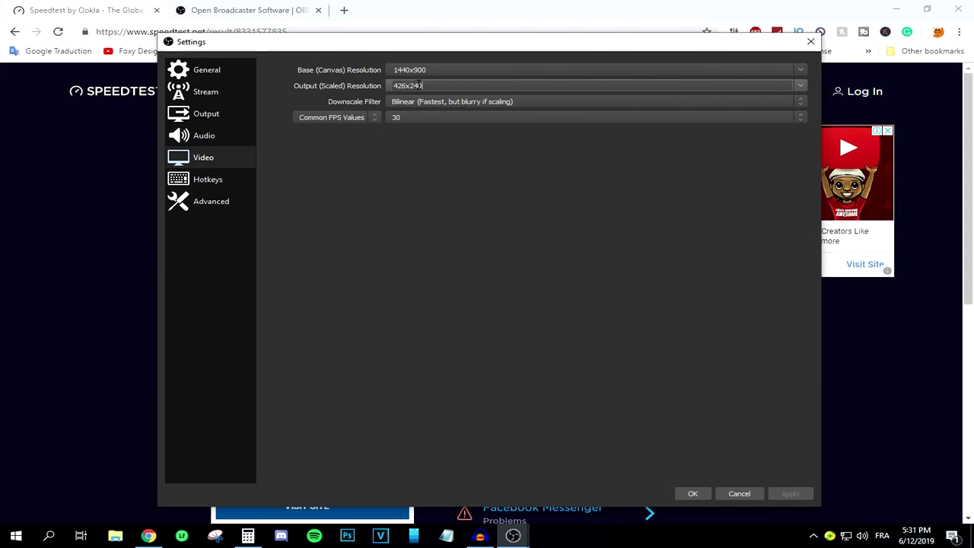
pyautogui.moveTo(429, 86); pyautogui.dragTo(372, 87)
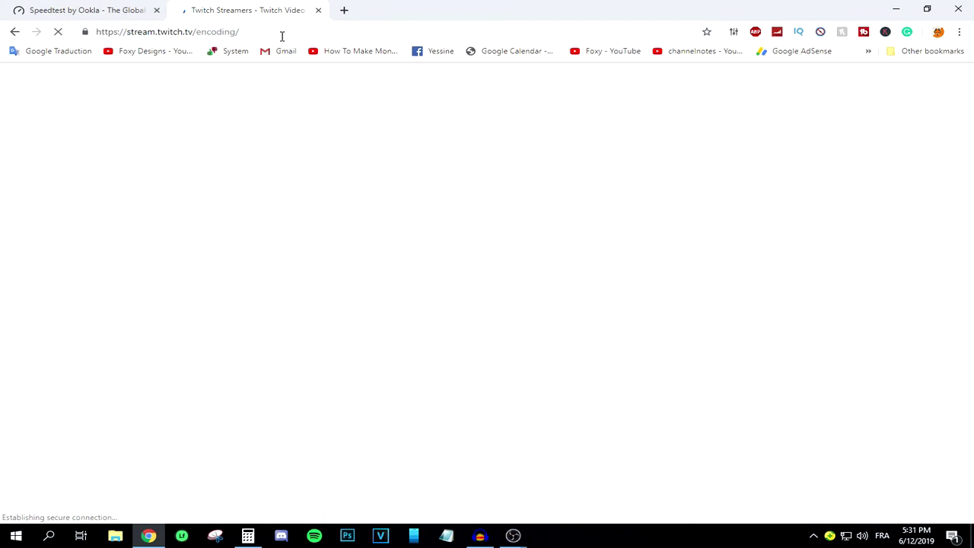
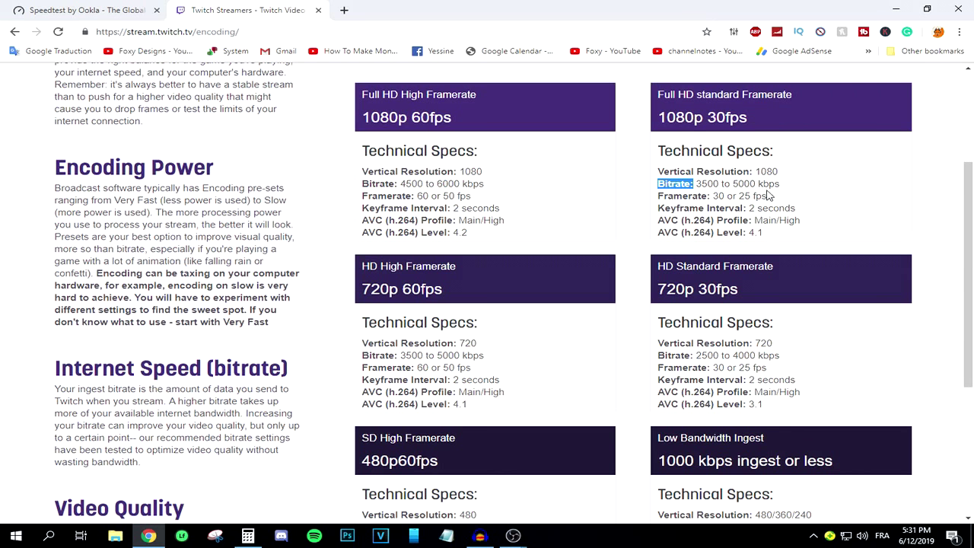
# On Twitch's encoding guidelines page, examine the bitrate and vertical resolution recommended for low bandwidth ingest.
pyautogui.scroll(-3, 399, 274)
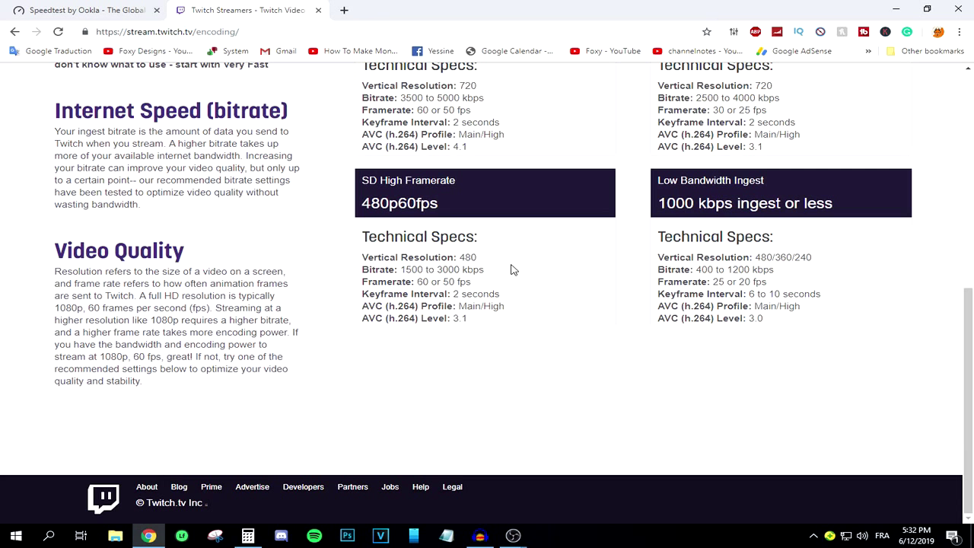
pyautogui.moveTo(659, 203); pyautogui.dragTo(761, 202)
pyautogui.doubleClick(704, 270)
pyautogui.click(736, 272)
pyautogui.moveTo(695, 270); pyautogui.dragTo(751, 269)
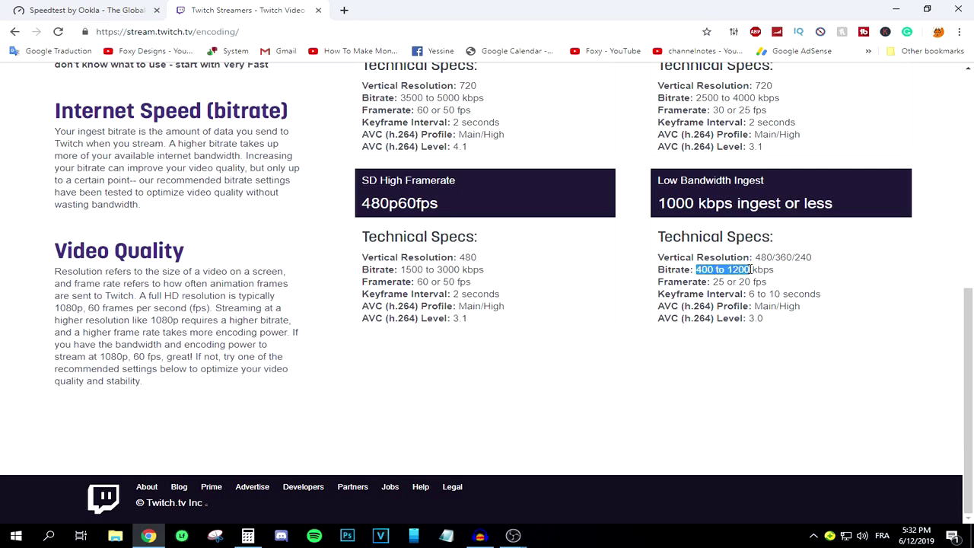
pyautogui.click(761, 257)
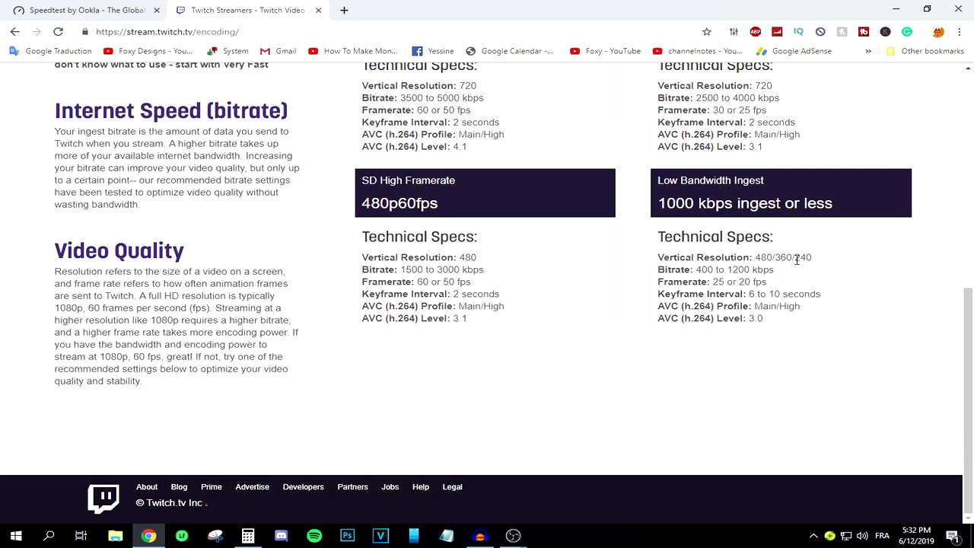
pyautogui.moveTo(797, 259); pyautogui.dragTo(817, 264)
pyautogui.click(803, 259)
# Return to the OBS video settings and keep the output scaled resolution at 426x240.
pyautogui.moveTo(513, 533)
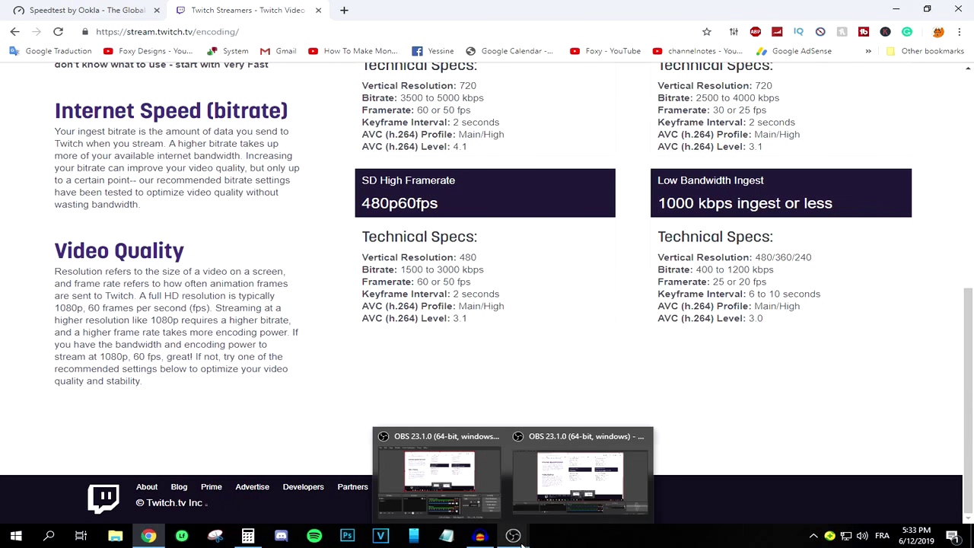
pyautogui.moveTo(529, 502)
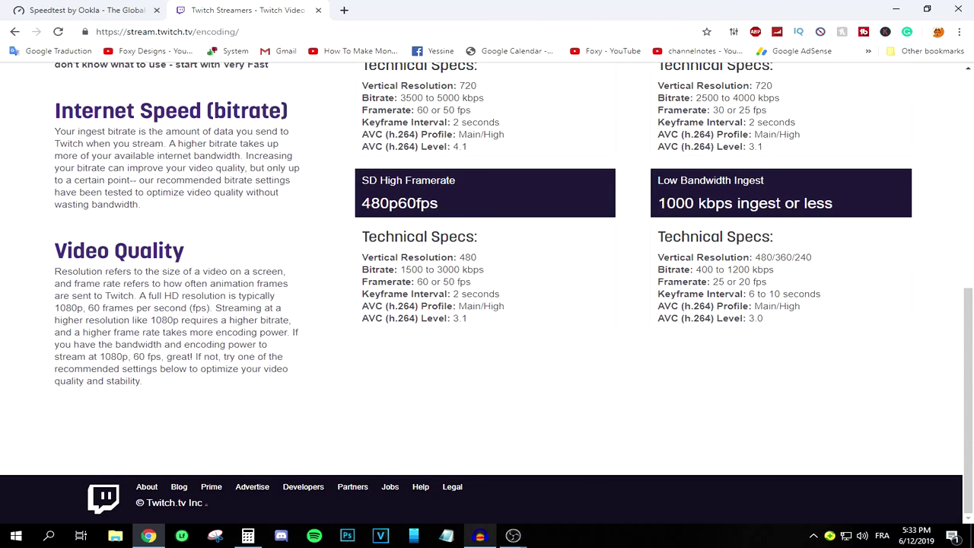
pyautogui.click(480, 517)
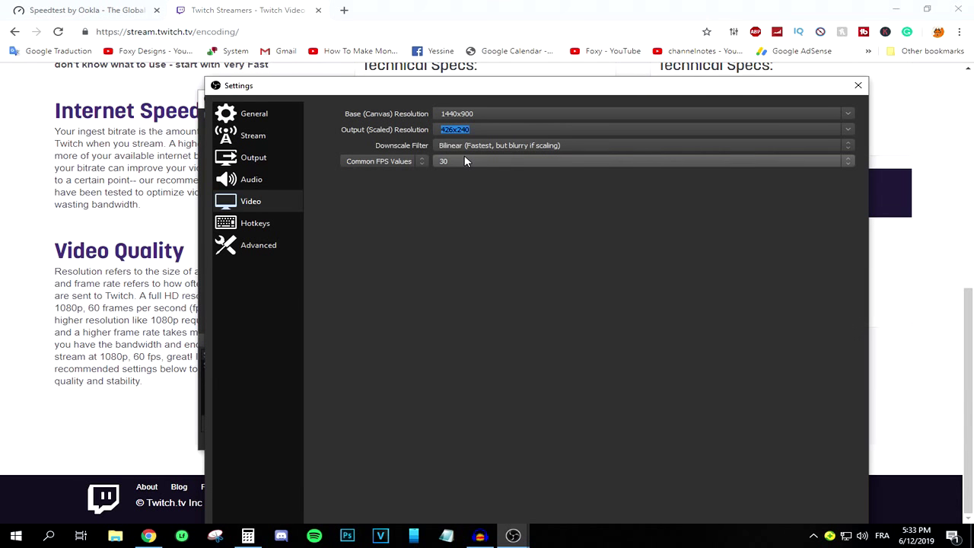
pyautogui.click(491, 129)
pyautogui.doubleClick(491, 128)
pyautogui.click(491, 129)
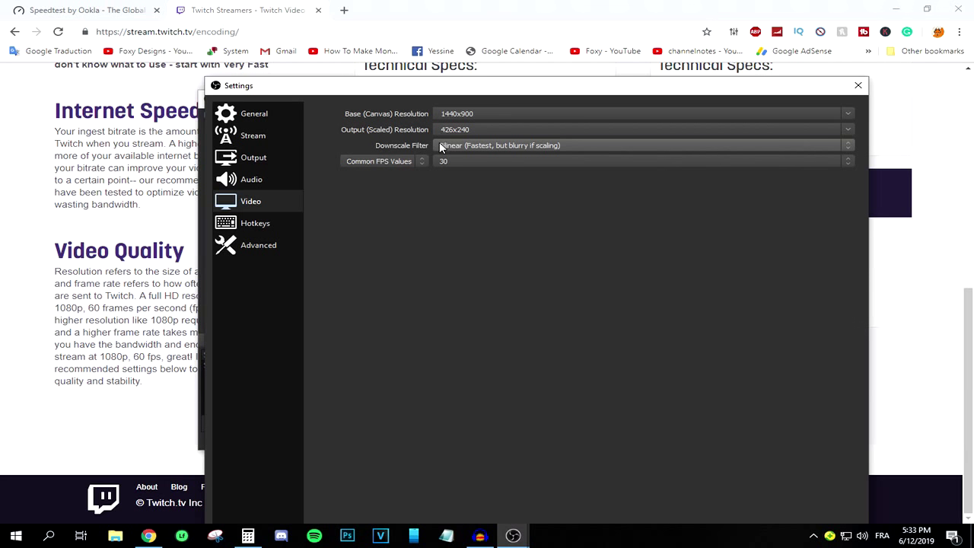
# Switch to the Twitch encoding guidelines in Chrome and compare the recommended specs for the HD, SD and low bandwidth presets.
pyautogui.hotkey('alt', 'Tab')
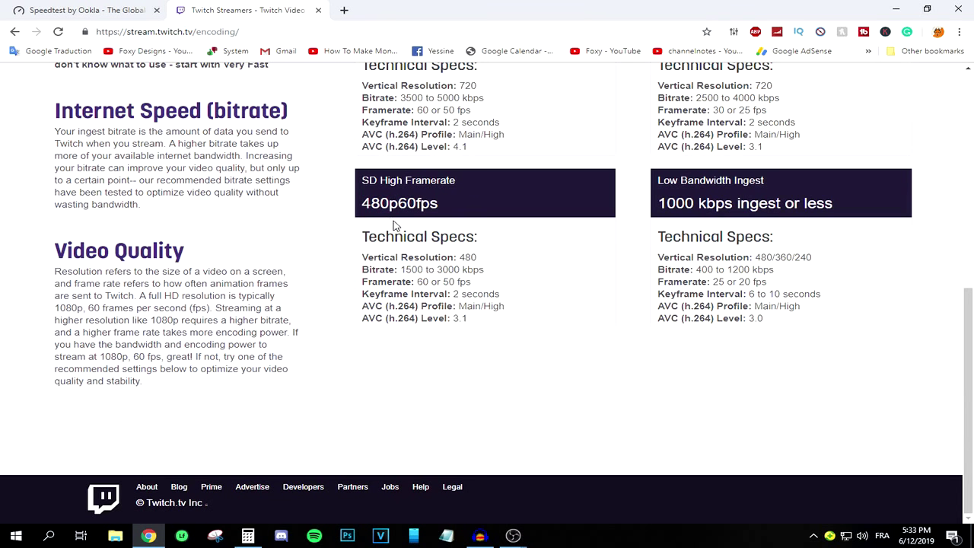
pyautogui.scroll(2, 704, 242)
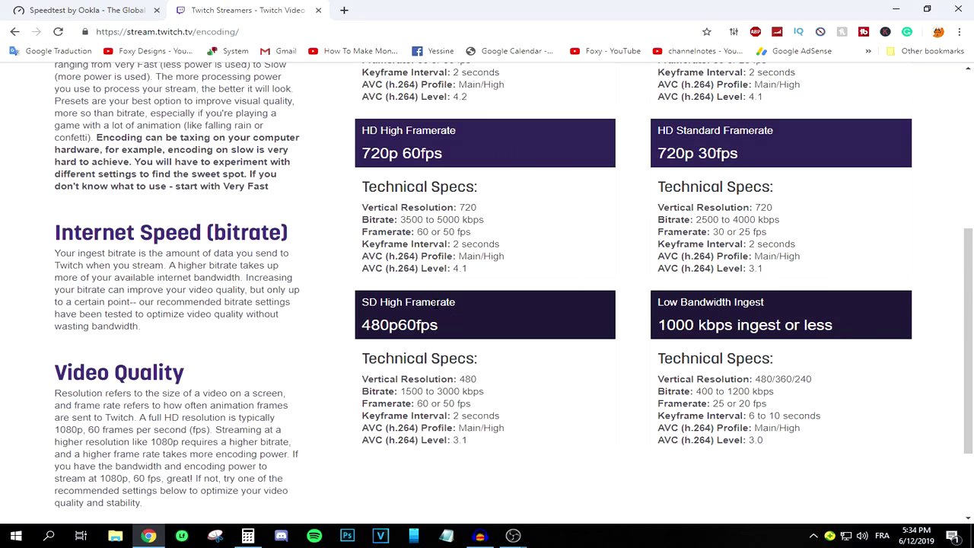
pyautogui.scroll(3, 491, 345)
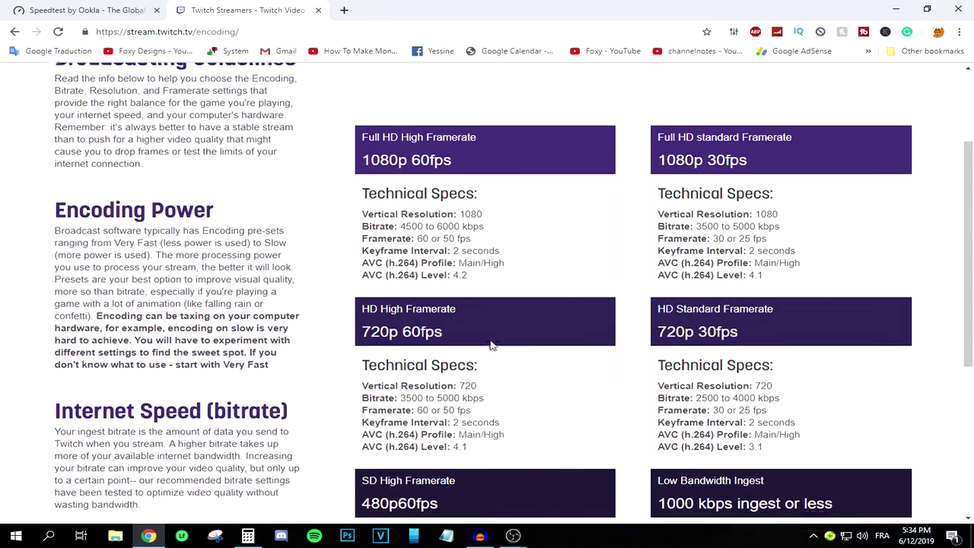
pyautogui.scroll(-3, 491, 345)
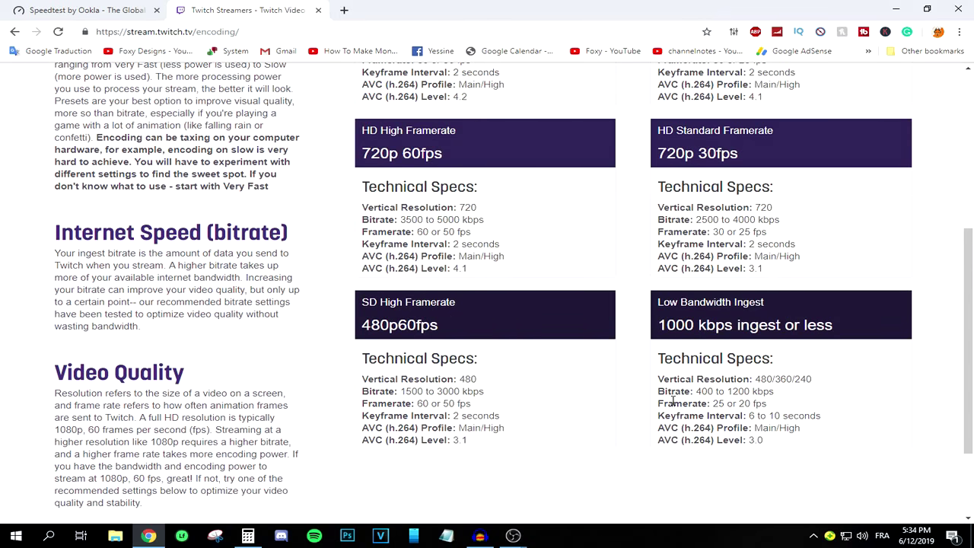
# Return to the OBS video settings and choose Bilinear (Fastest, but blurry if scaling) as the downscale filter.
pyautogui.hotkey('alt', 'Tab')
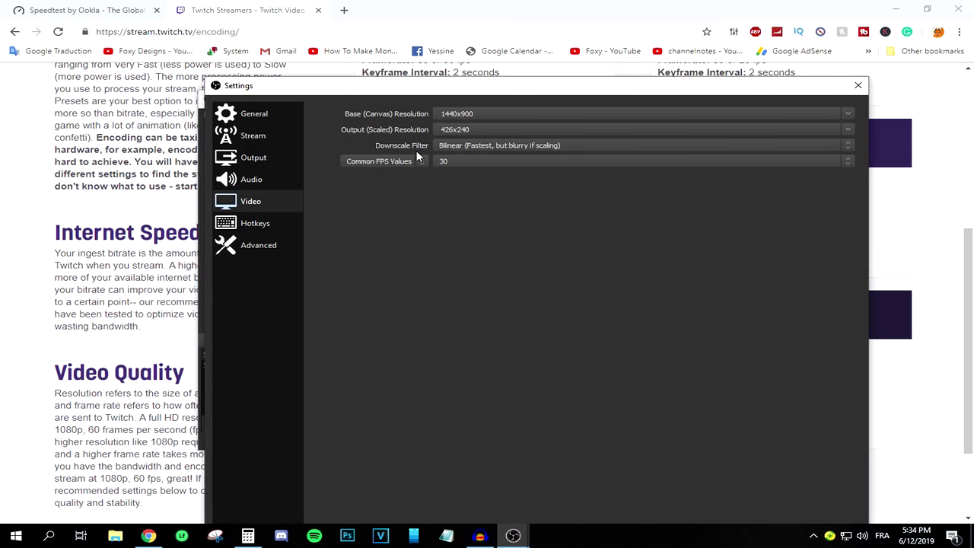
pyautogui.click(448, 147)
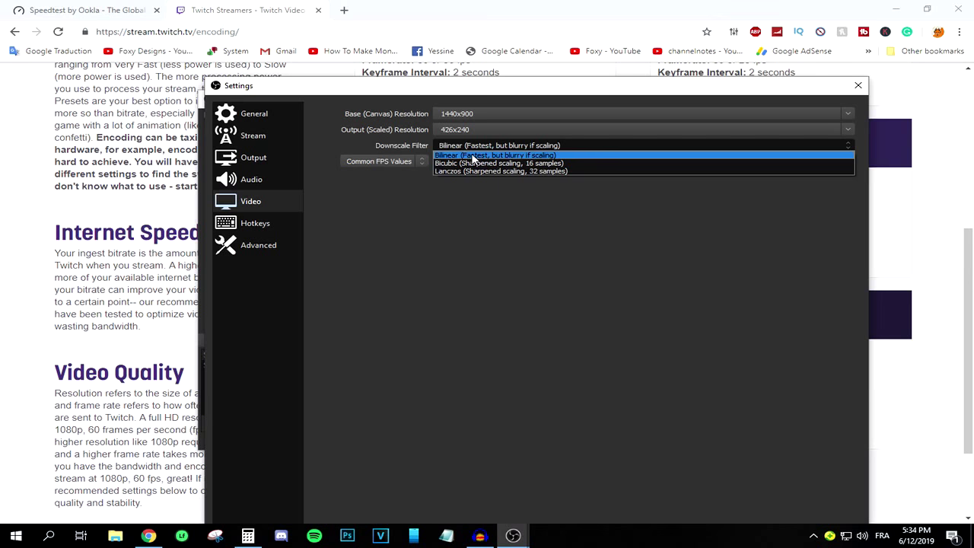
pyautogui.click(474, 158)
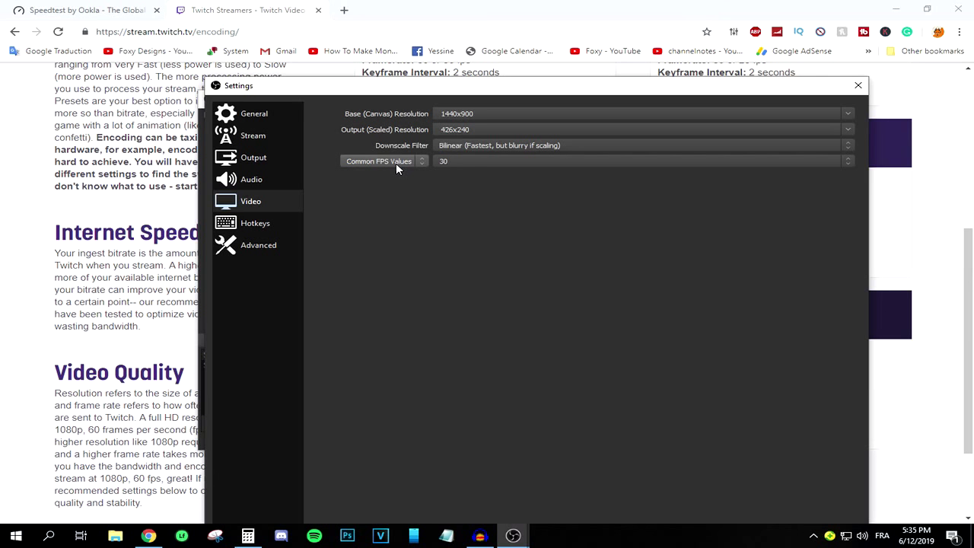
# Set the frame rate in the video settings to 30, using Common FPS Values.
pyautogui.click(396, 162)
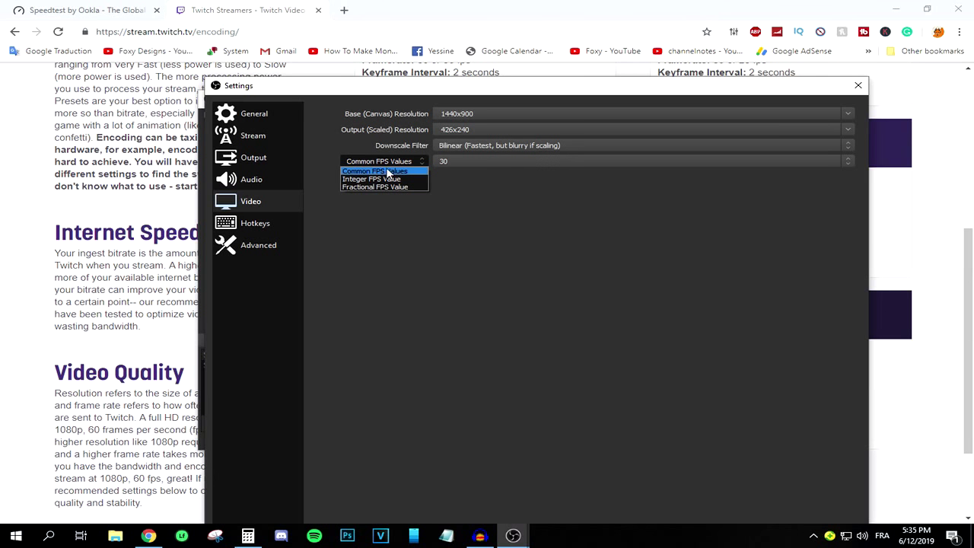
pyautogui.click(393, 172)
pyautogui.click(458, 162)
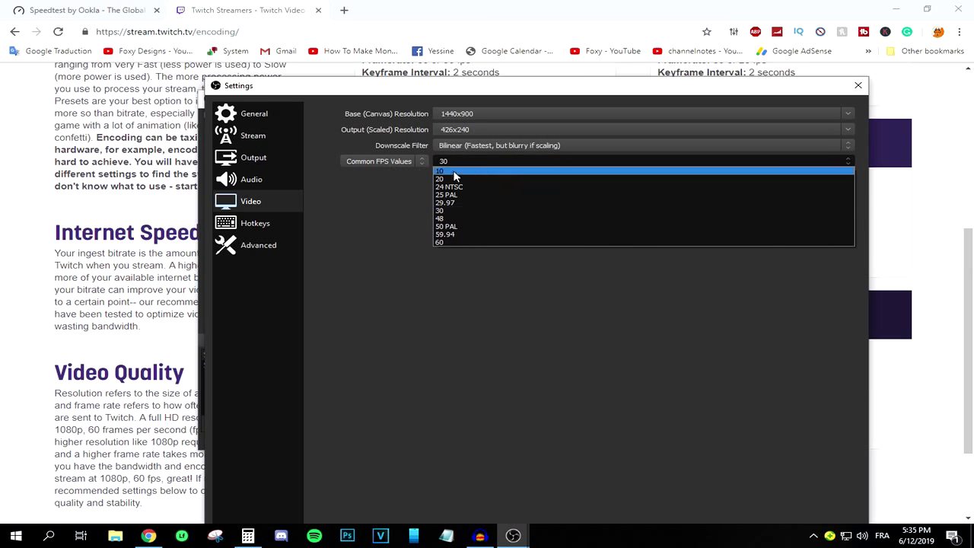
pyautogui.click(451, 211)
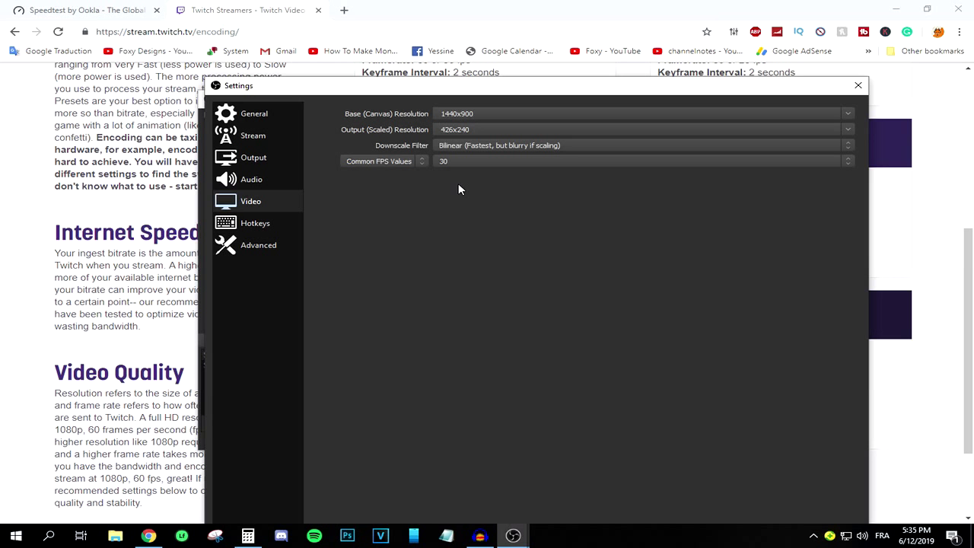
# Open the advanced settings and set the process priority to Above Normal.
pyautogui.moveTo(357, 89); pyautogui.dragTo(381, 13)
pyautogui.click(284, 166)
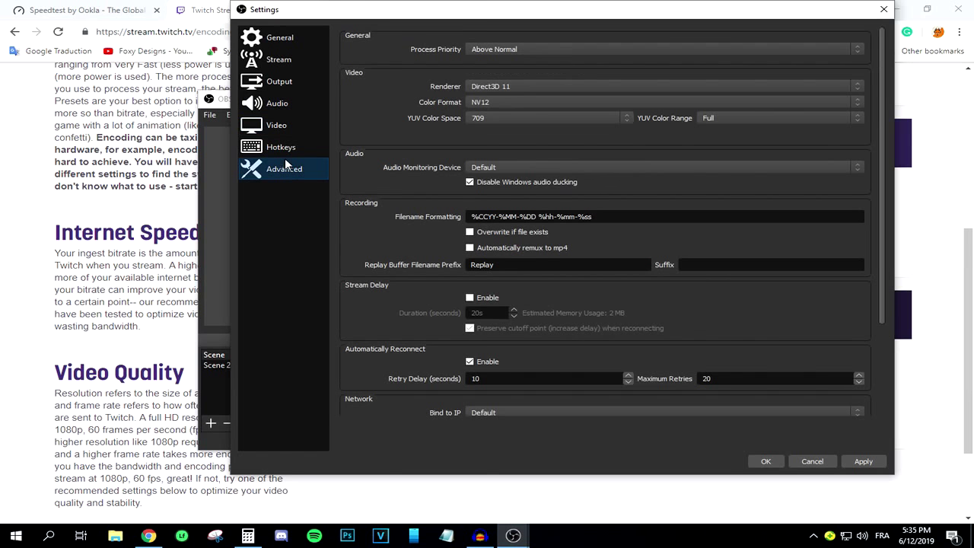
pyautogui.click(286, 153)
pyautogui.click(262, 178)
pyautogui.click(473, 50)
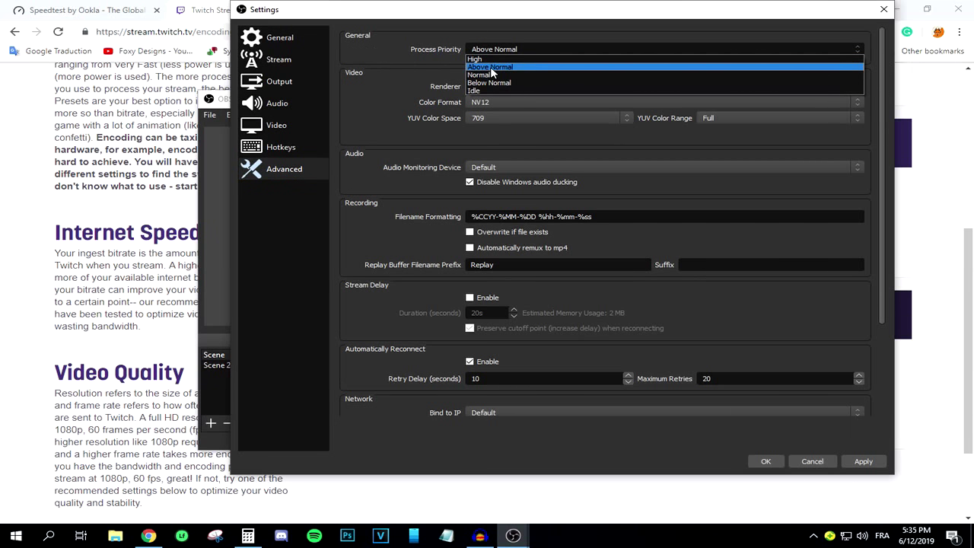
pyautogui.click(491, 70)
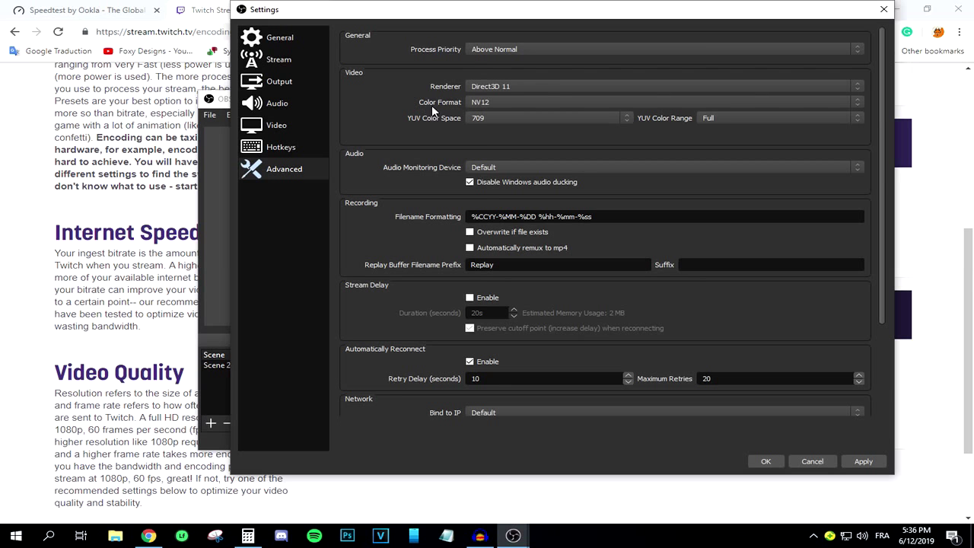
# Set the advanced video options to color format NV12, YUV color space 709 and YUV color range Full.
pyautogui.click(509, 104)
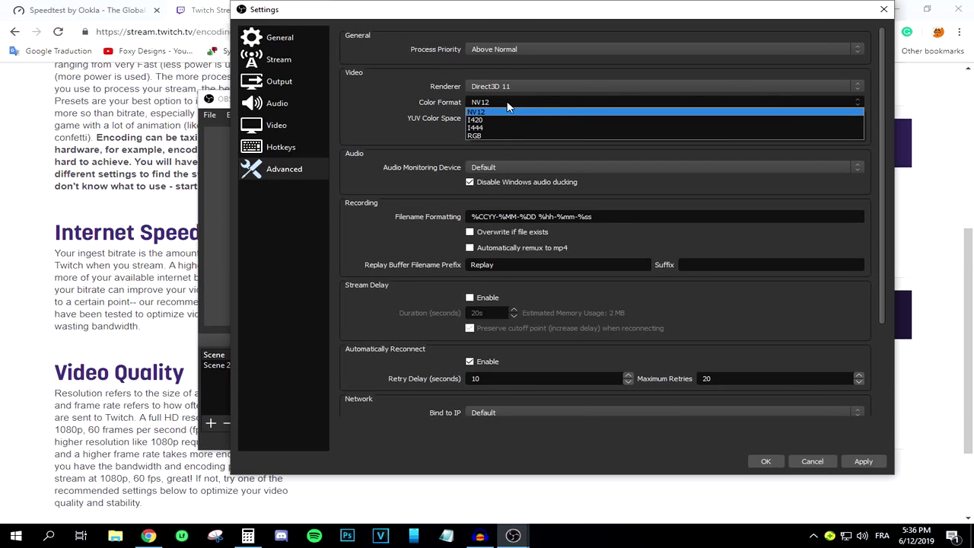
pyautogui.click(478, 112)
pyautogui.click(488, 115)
pyautogui.click(491, 132)
pyautogui.click(725, 119)
pyautogui.click(707, 133)
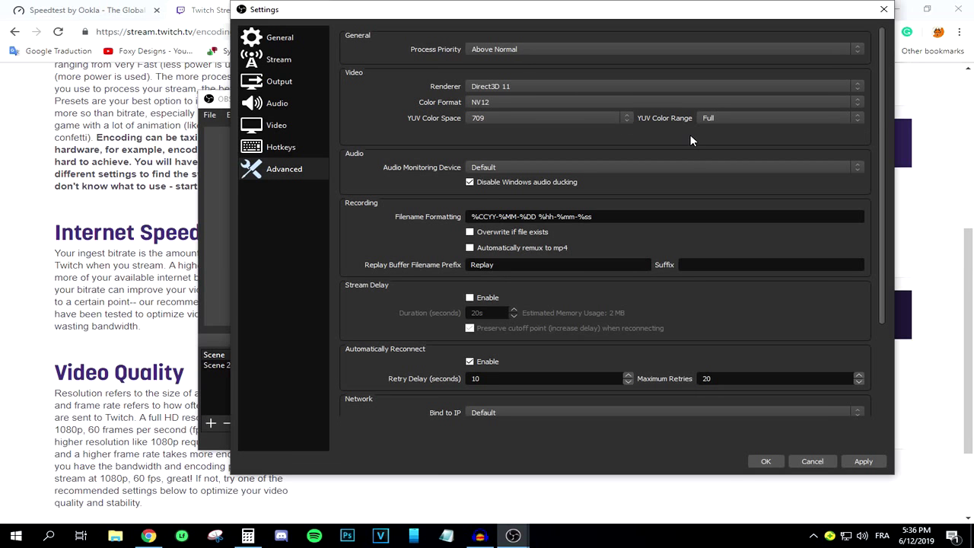
# Enable the stream delay with a 20-second duration and preserved cutoff point, and save the settings.
pyautogui.click(470, 298)
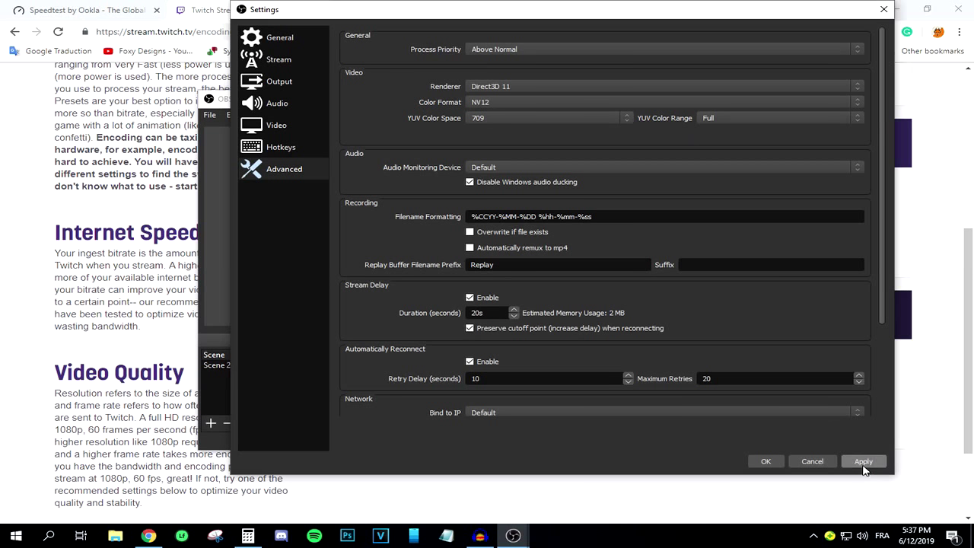
pyautogui.click(766, 461)
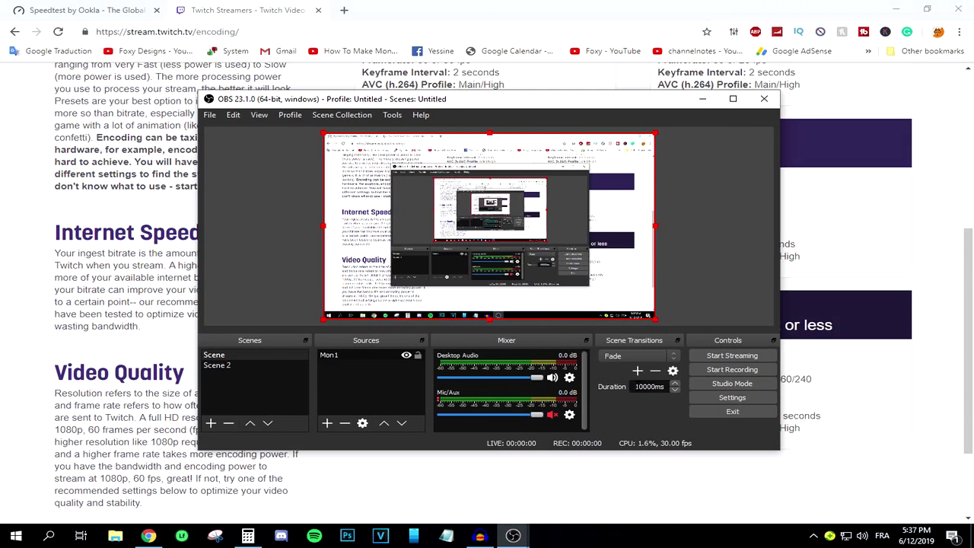
pyautogui.moveTo(636, 386); pyautogui.dragTo(667, 386)
pyautogui.click(363, 373)
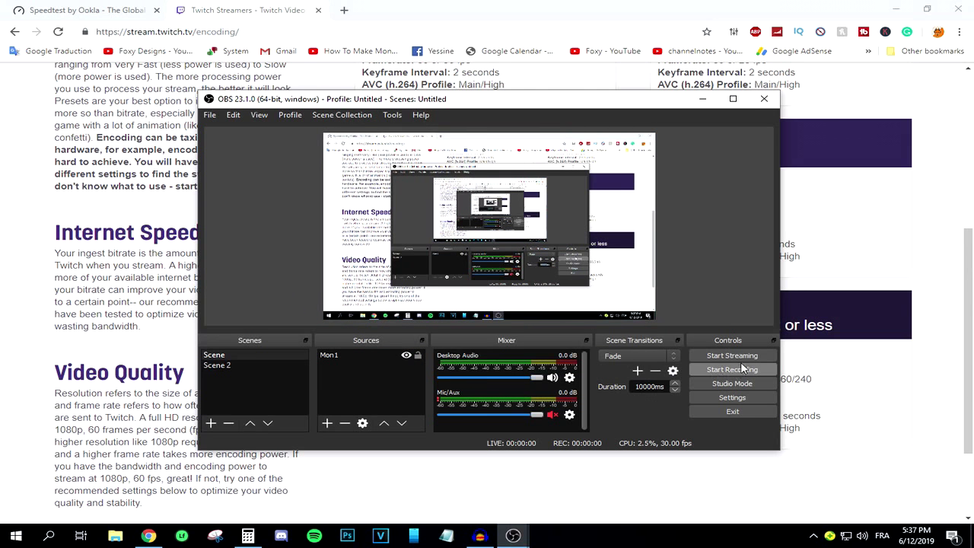